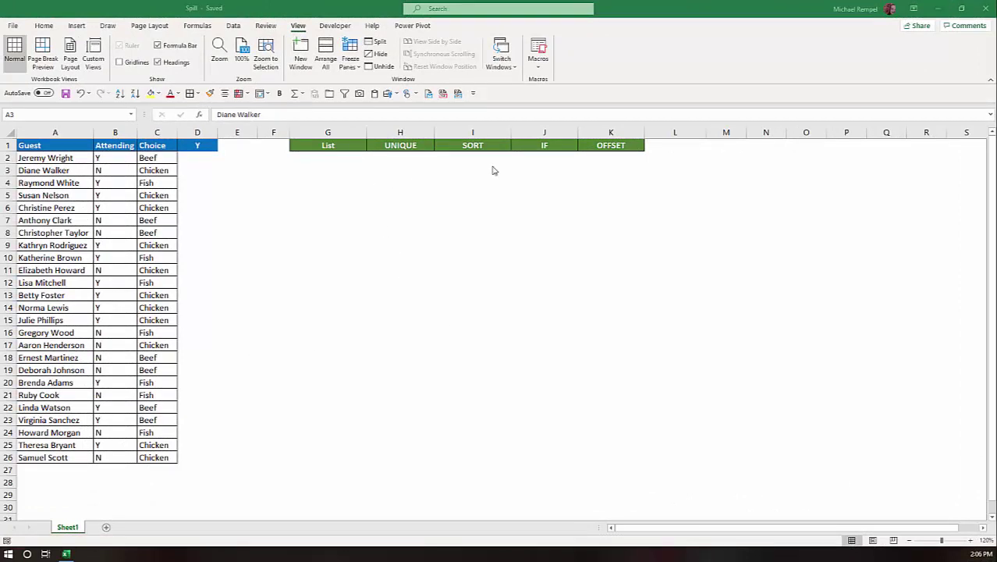
# Step: Enter =A2:A10 in G2 so the first nine guest names spill down G2:G10
pyautogui.click(328, 159)
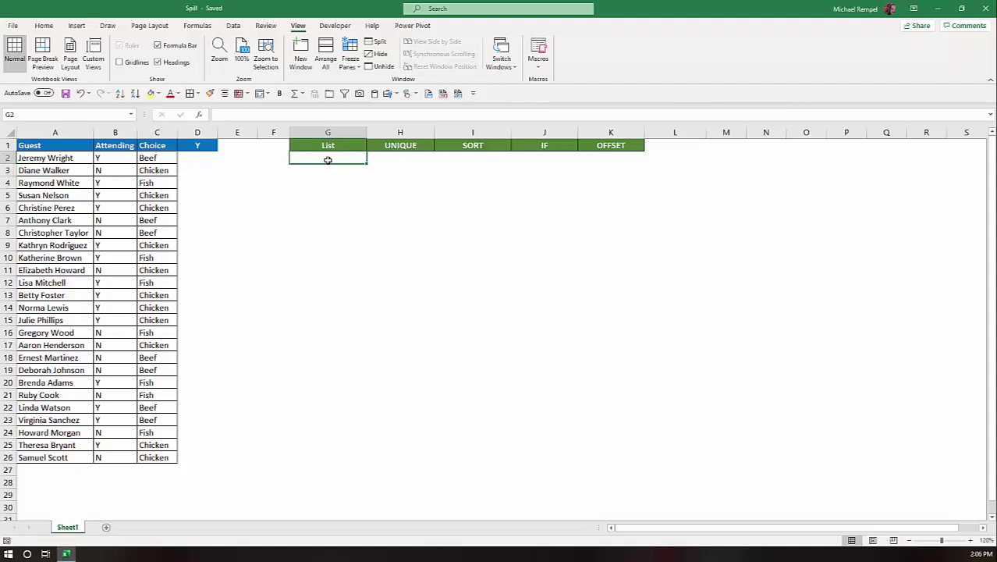
pyautogui.write('=A')
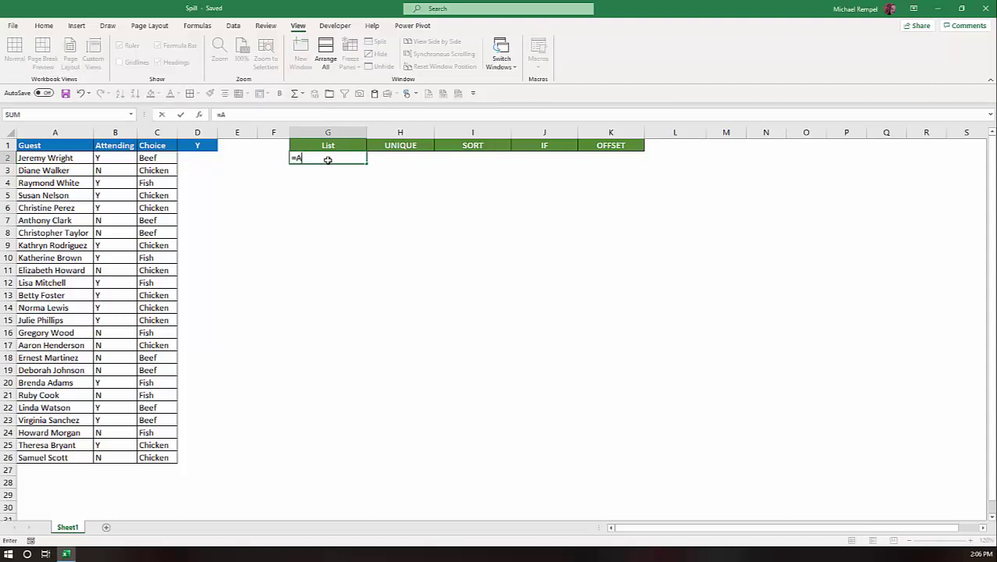
pyautogui.write('2:A')
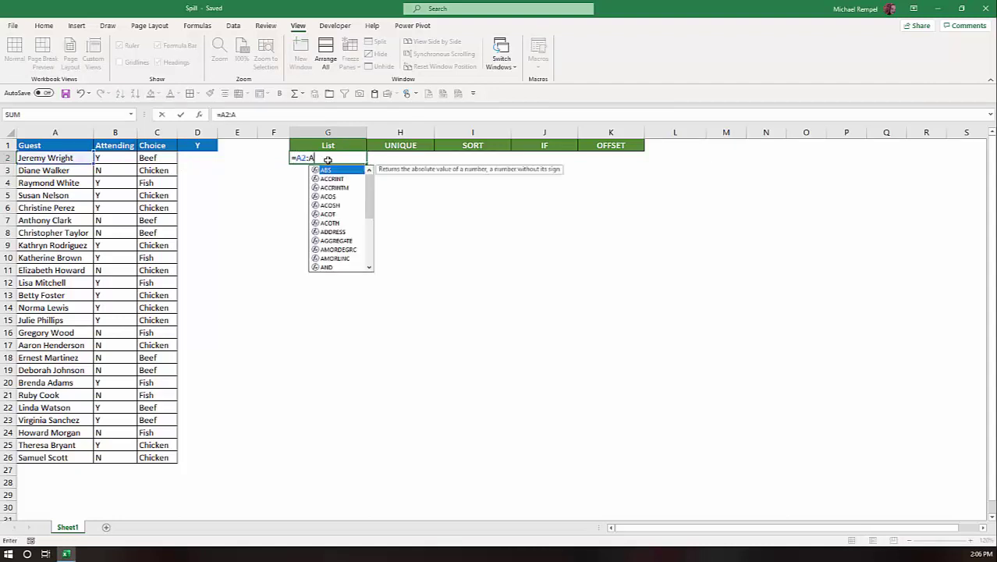
pyautogui.write('10')
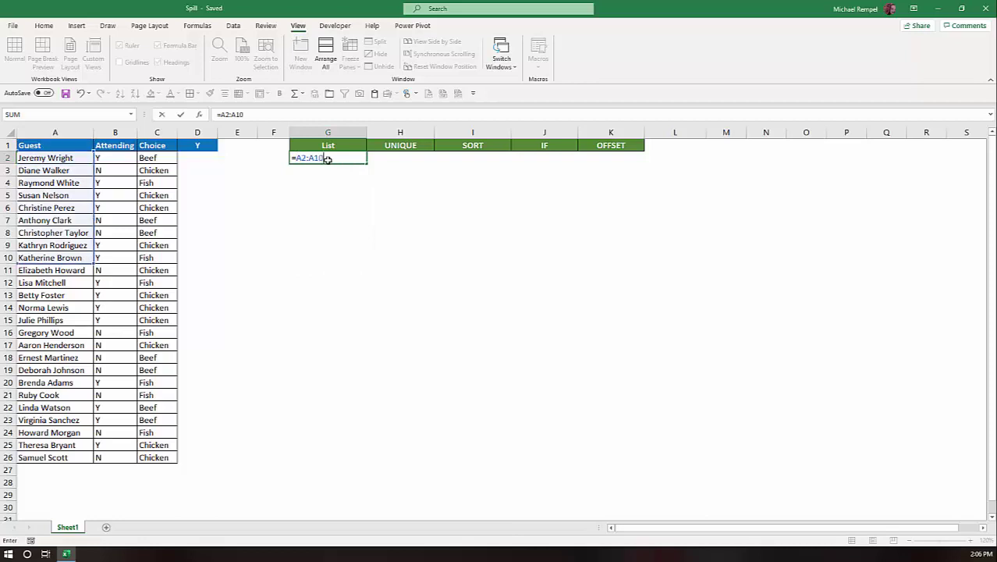
pyautogui.press('Return')
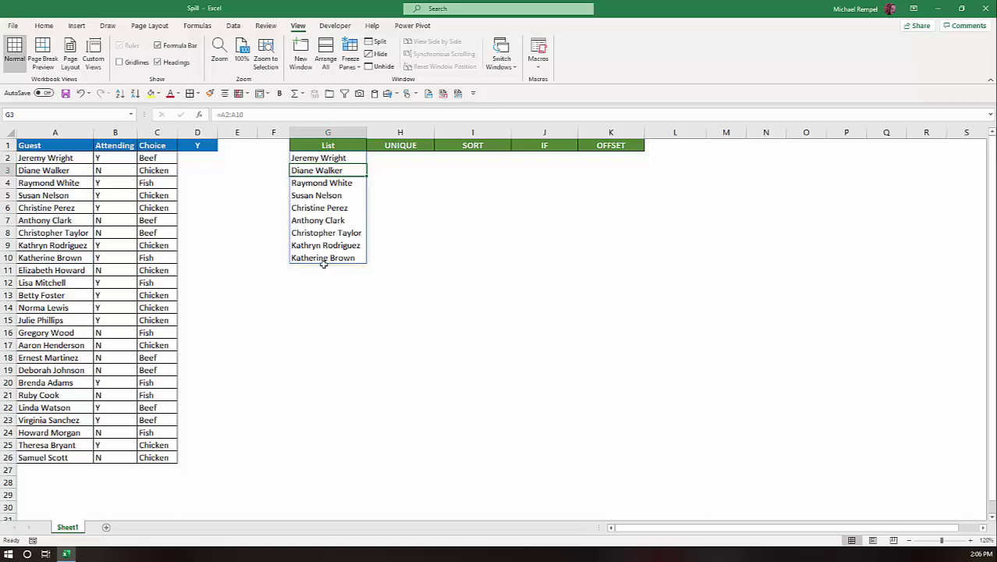
pyautogui.press('Up')
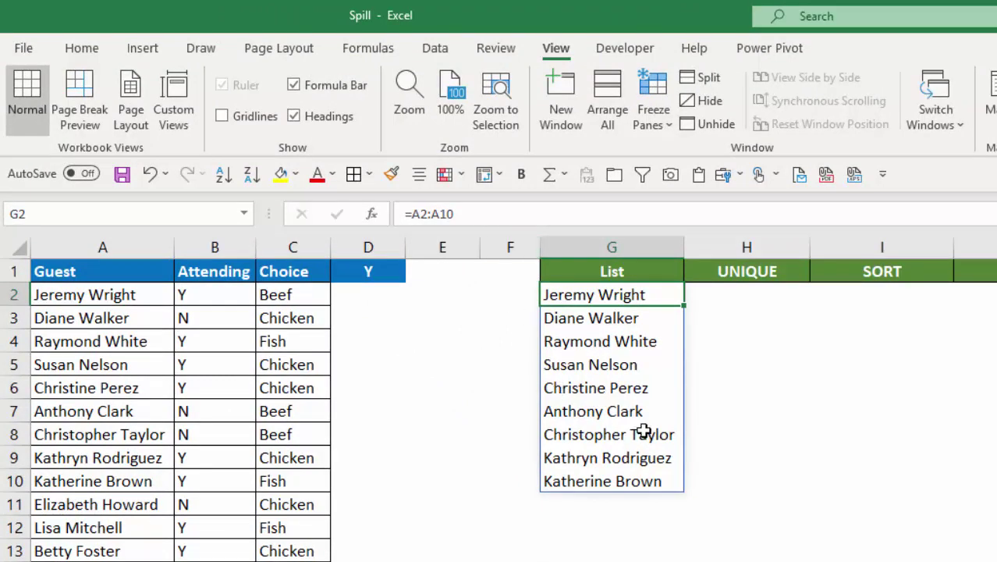
pyautogui.press('Down')
pyautogui.press('Down')
pyautogui.press('Down')
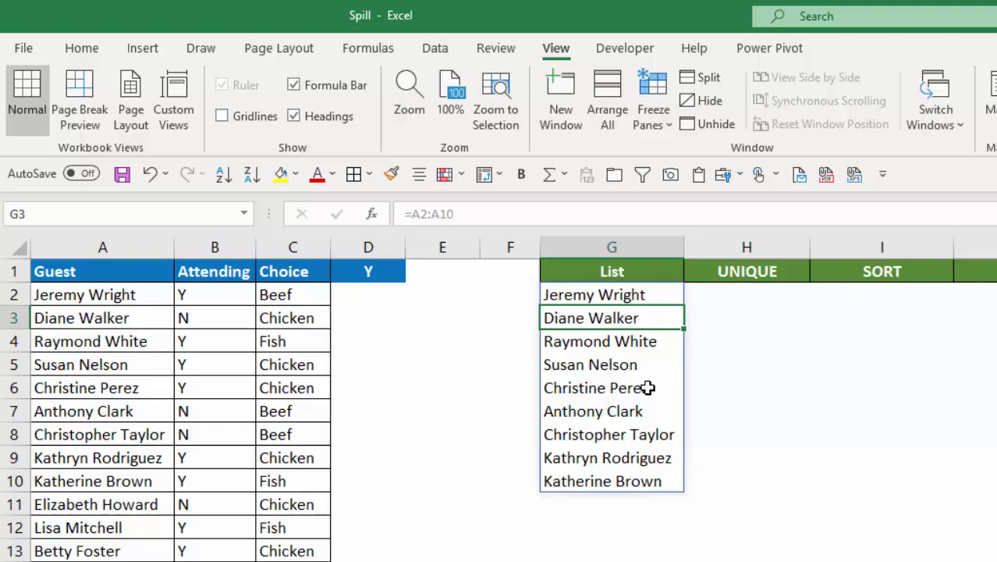
pyautogui.press('Down')
pyautogui.press('Down')
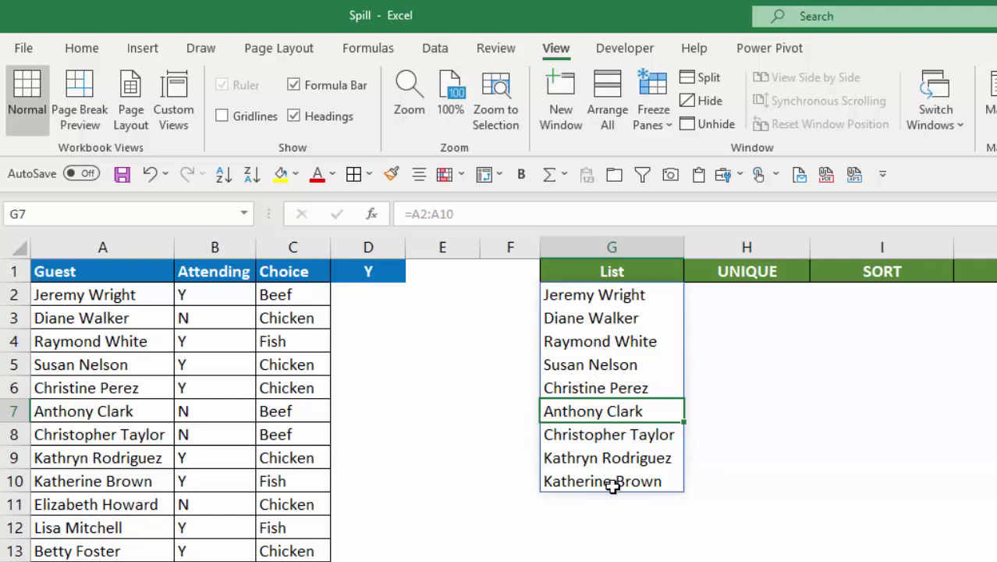
pyautogui.click(615, 292)
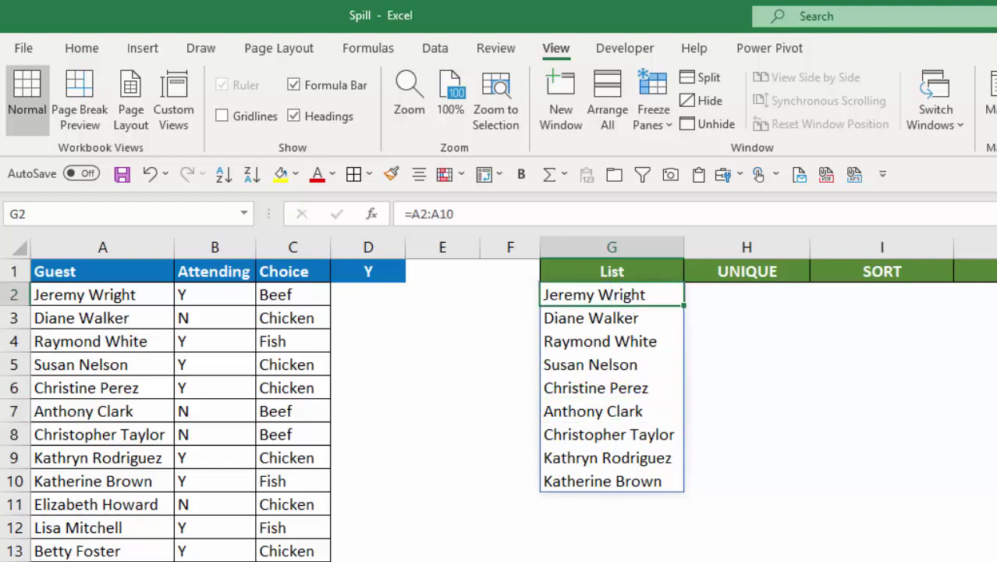
pyautogui.press('Down')
pyautogui.press('Down')
pyautogui.press('Down')
pyautogui.press('Down')
pyautogui.press('Down')
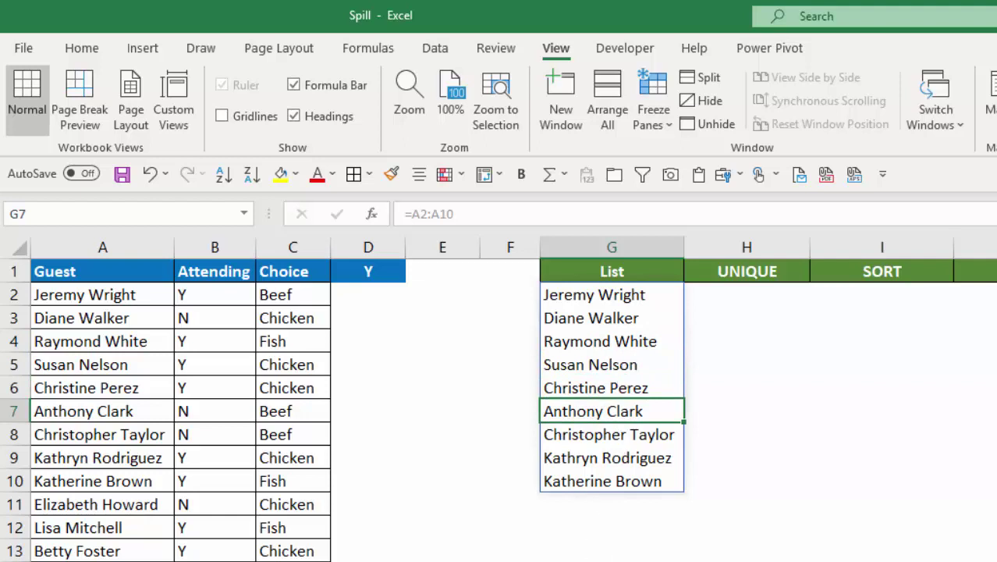
pyautogui.press('Up')
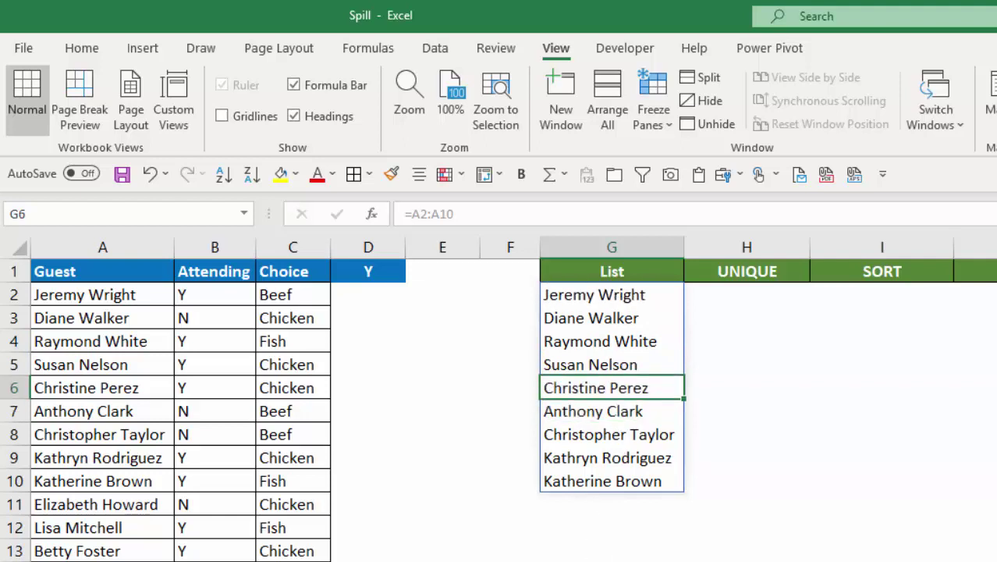
pyautogui.press('Up')
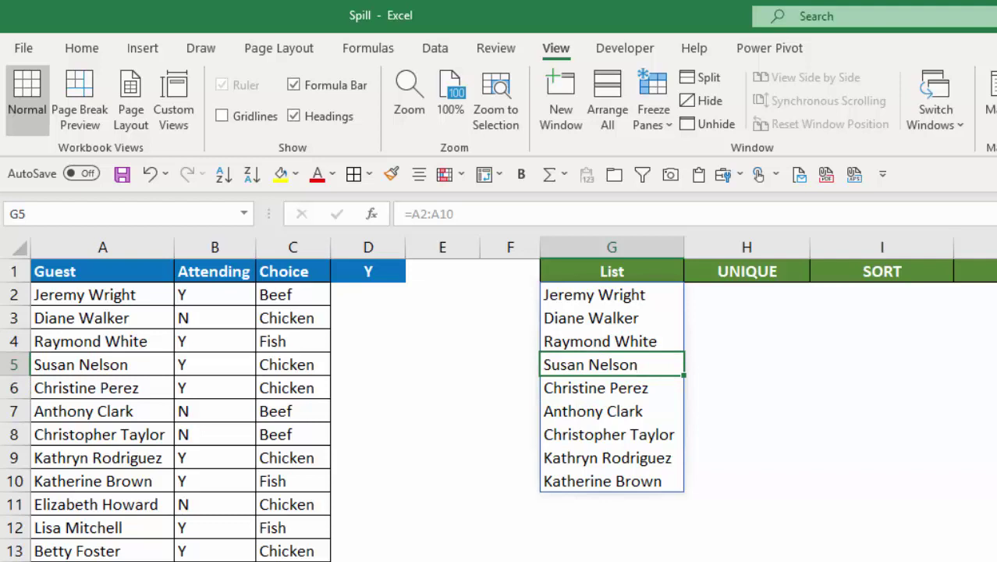
pyautogui.press('Up')
pyautogui.press('Up')
pyautogui.press('Up')
pyautogui.press('Delete')
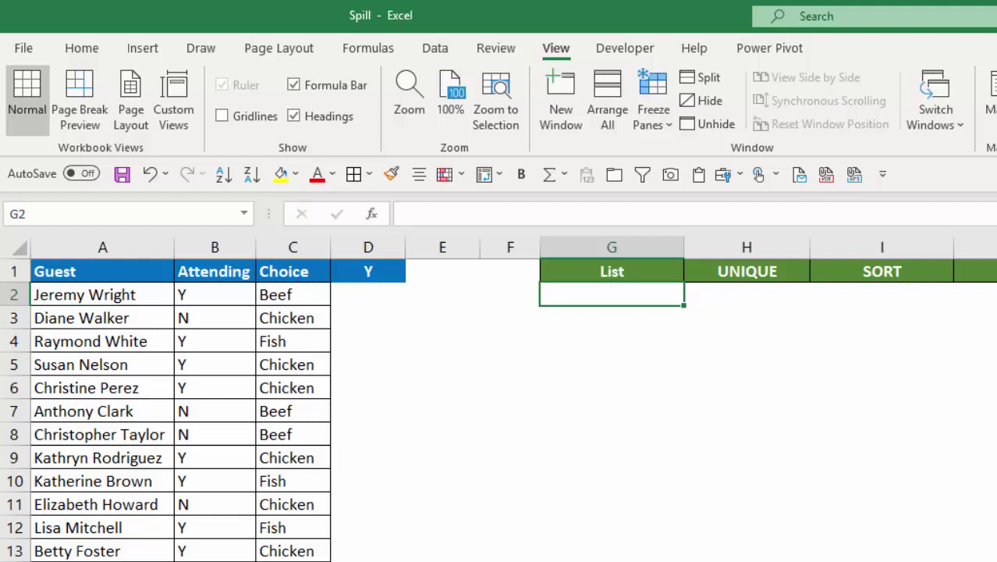
pyautogui.hotkey('ctrl', 'z')
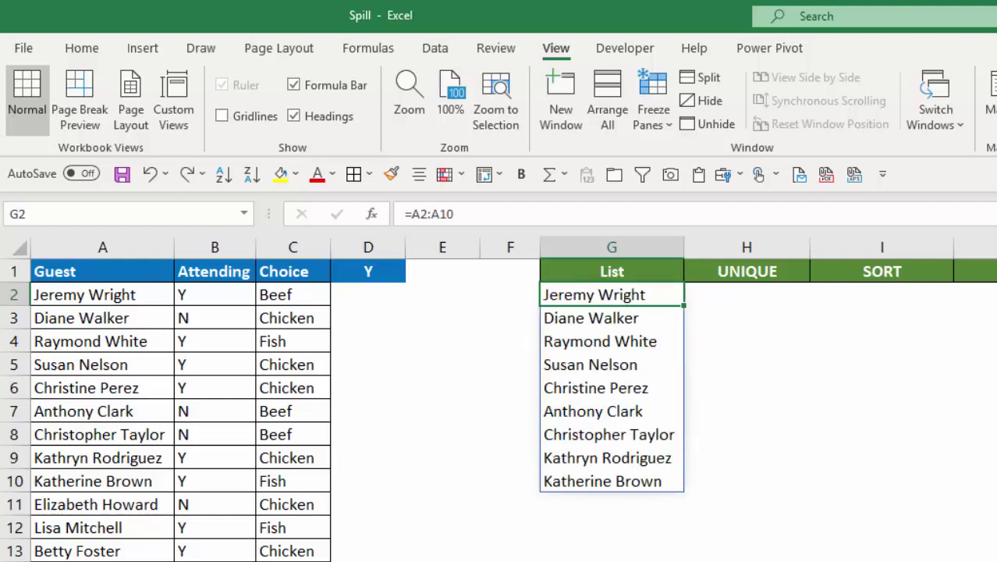
pyautogui.click(515, 556)
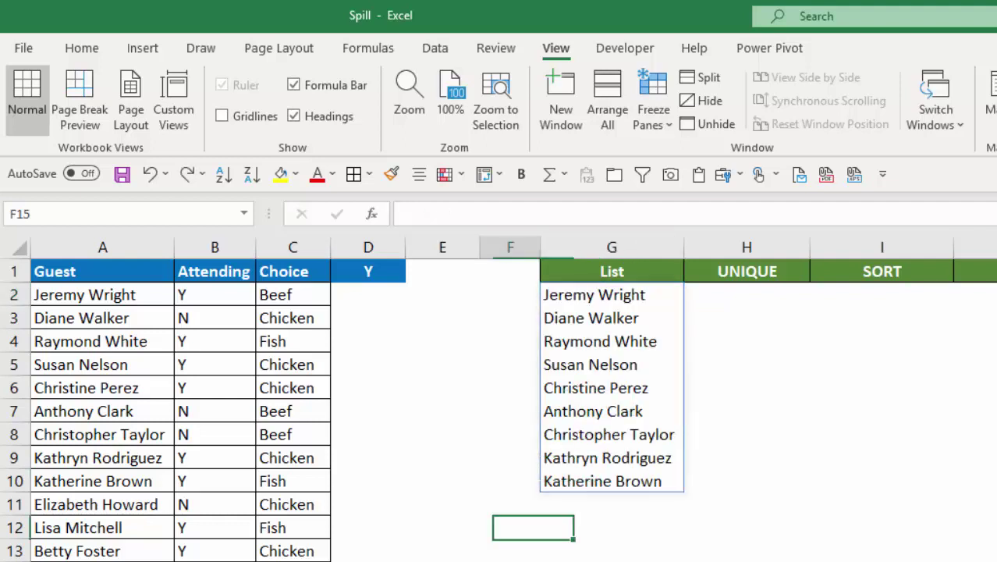
pyautogui.click(607, 364)
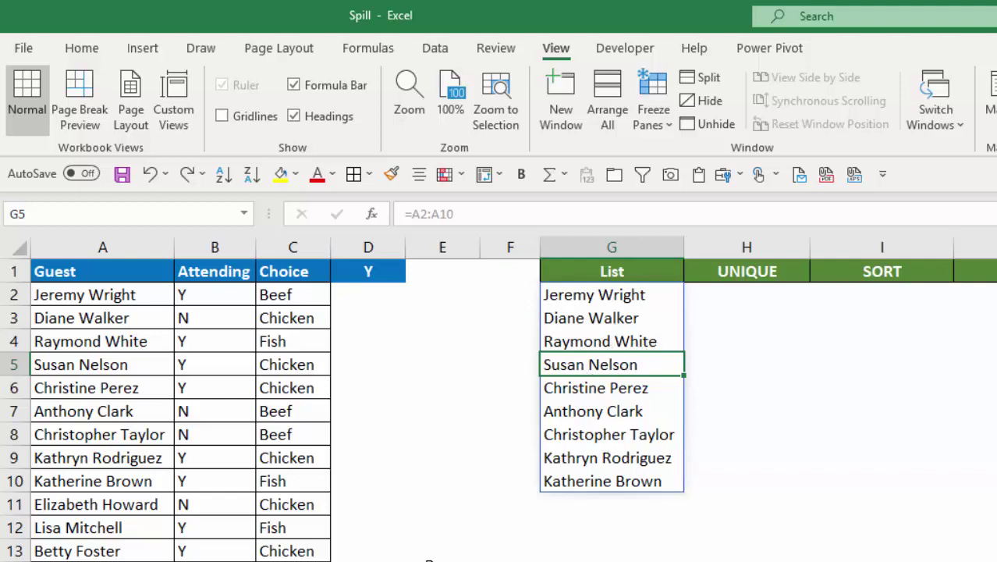
pyautogui.click(423, 558)
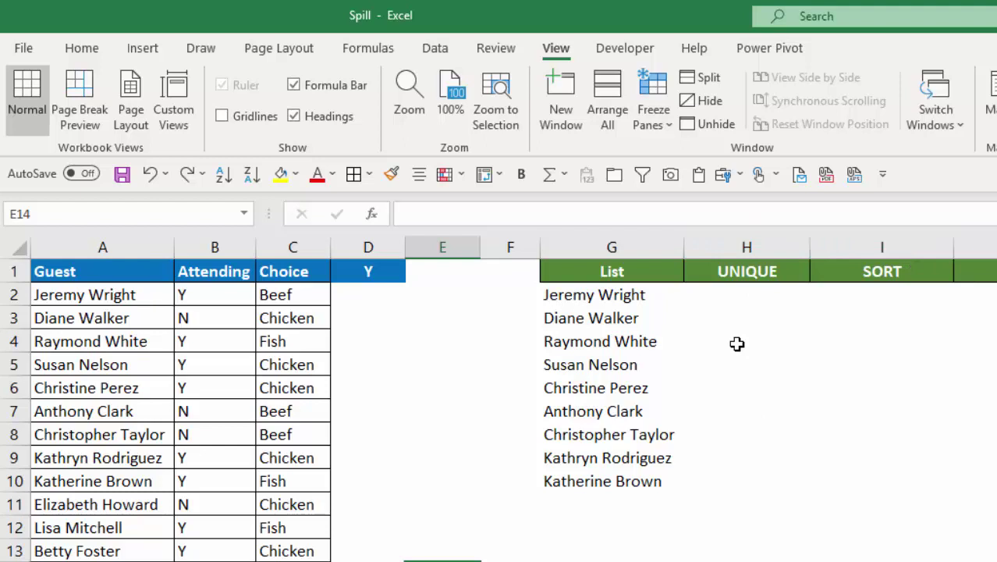
# Step: Enter =UNIQUE(C2:C26) in H2 so Beef, Chicken and Fish spill down H2:H4
pyautogui.click(757, 294)
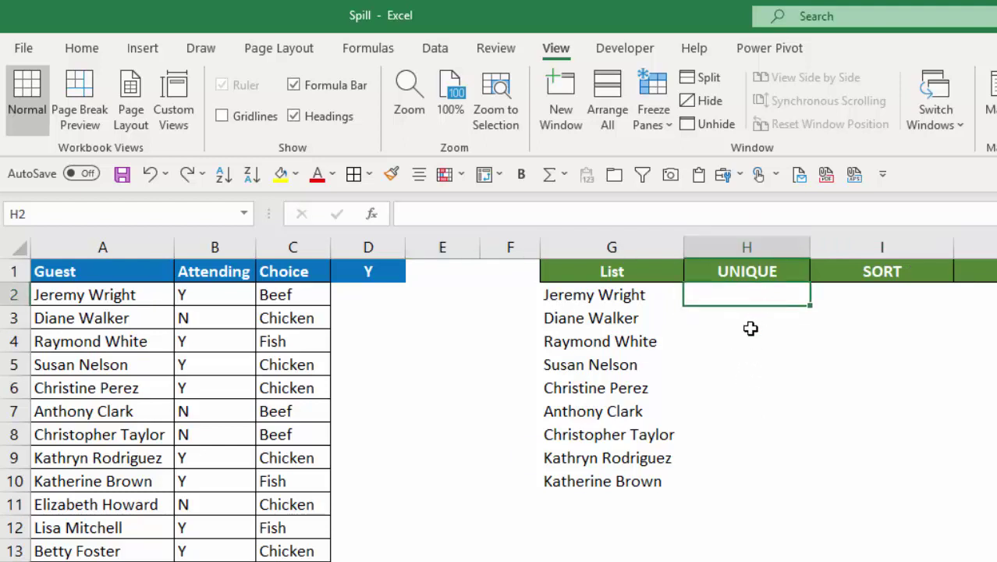
pyautogui.write('=uni')
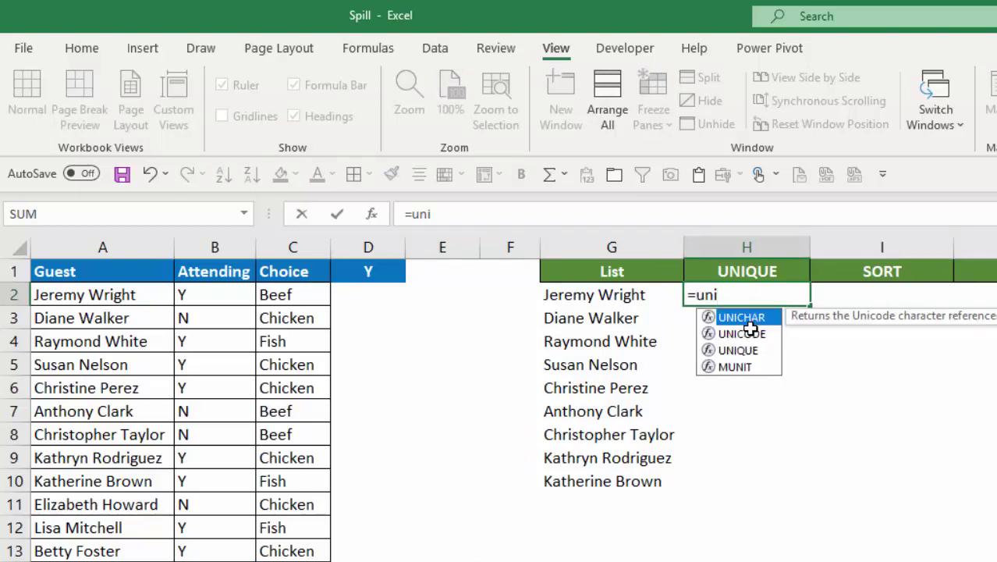
pyautogui.write('qu')
pyautogui.press('Tab')
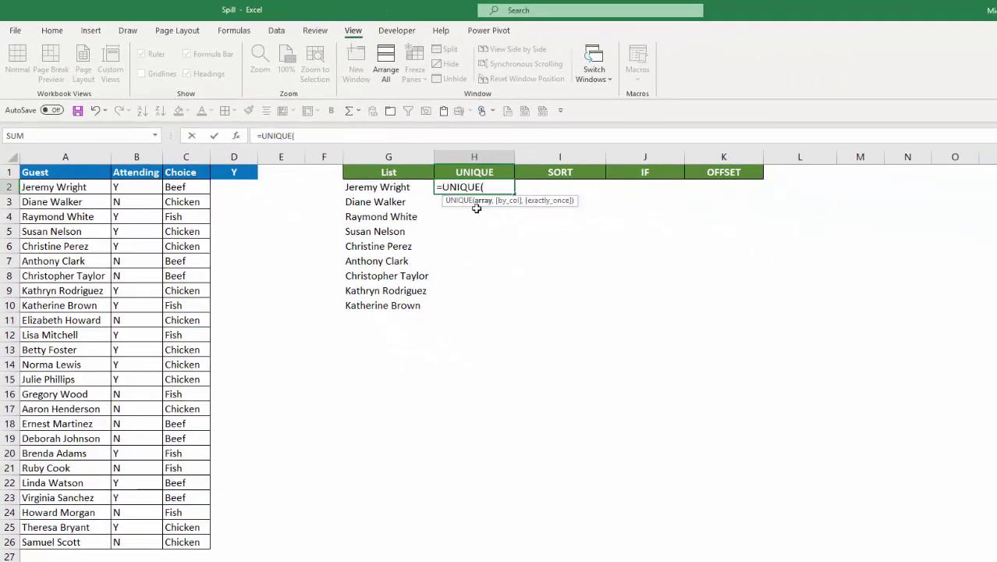
pyautogui.moveTo(170, 191); pyautogui.dragTo(172, 541)
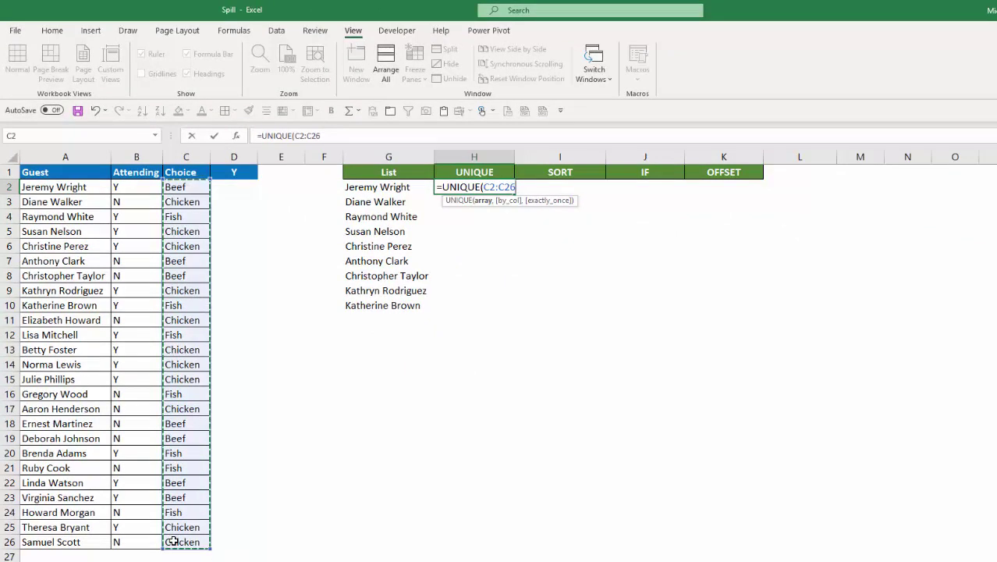
pyautogui.write(')')
pyautogui.press('Return')
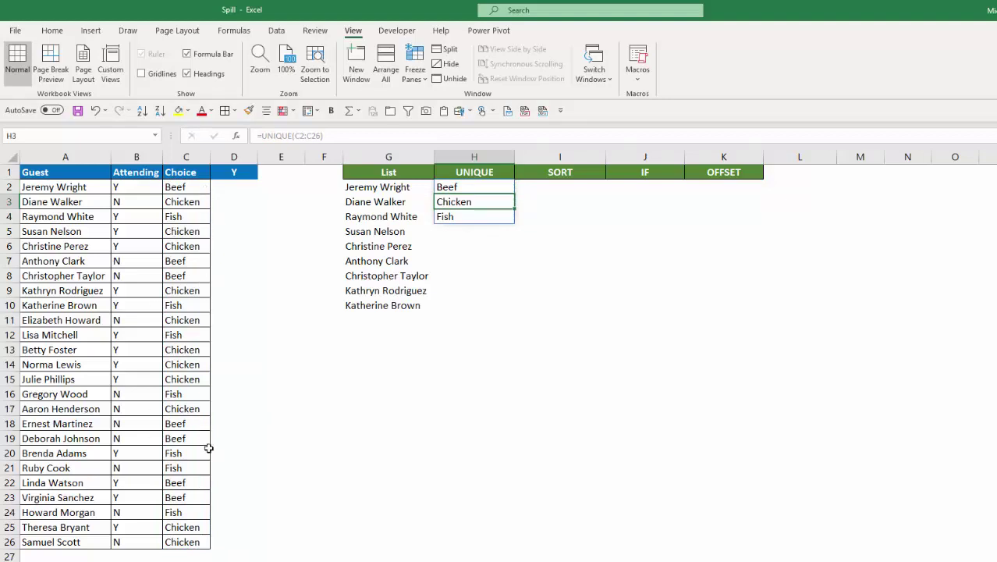
pyautogui.press('Up')
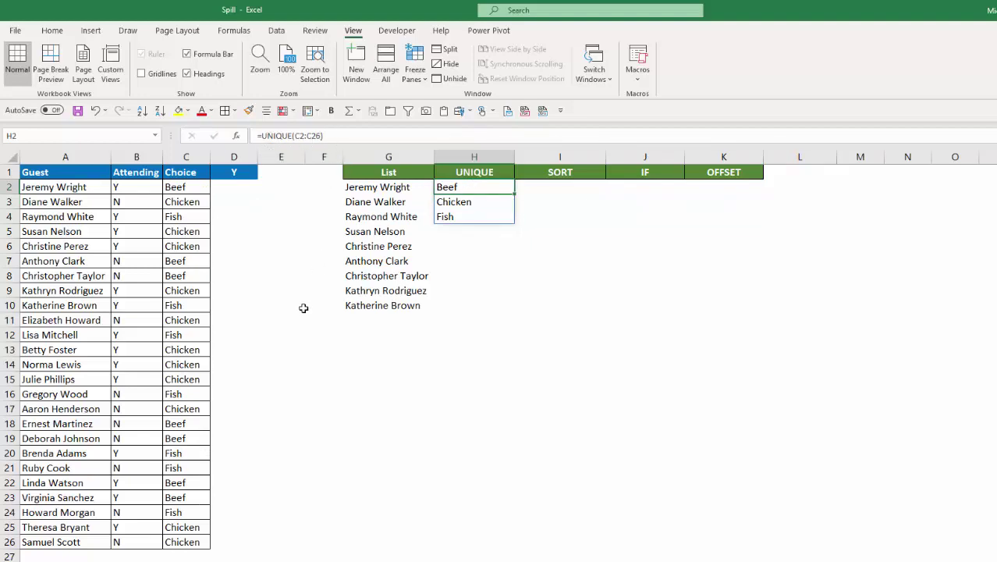
pyautogui.press('Down')
pyautogui.press('Down')
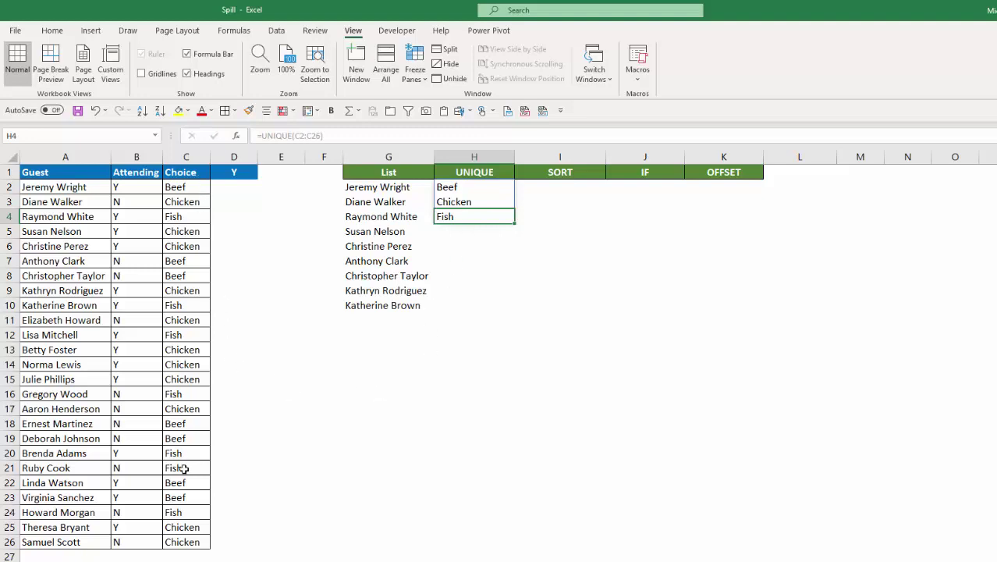
pyautogui.click(515, 379)
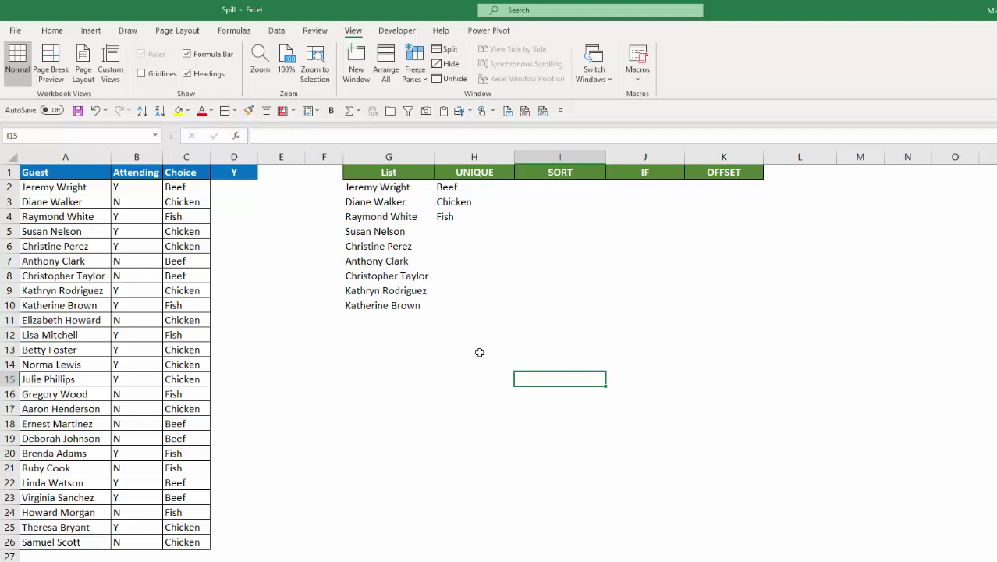
# Step: Add a new guest's name in row 27 with Attending Y and choice Tuna, then select the entries
pyautogui.click(63, 546)
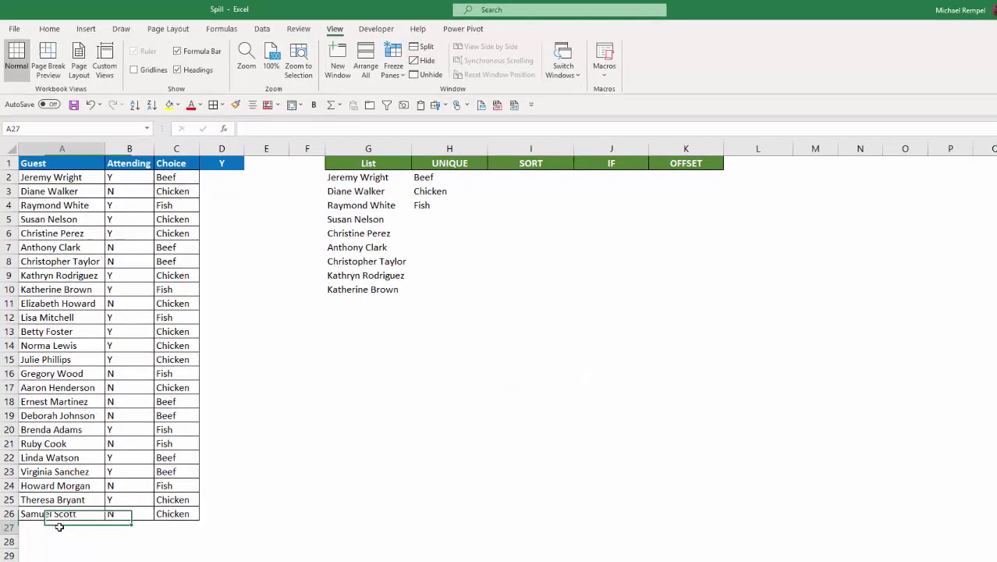
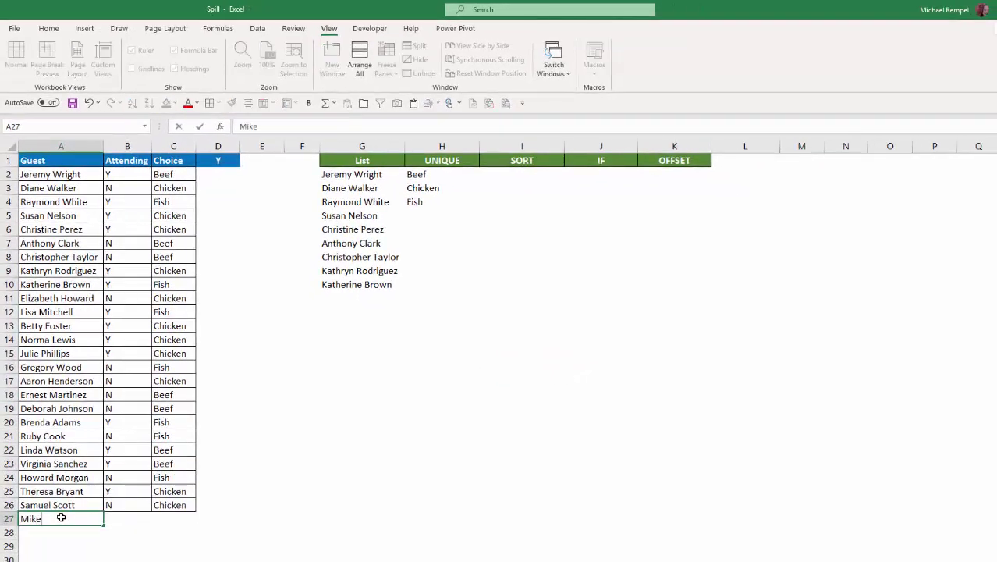
pyautogui.press('Tab')
pyautogui.write('Y')
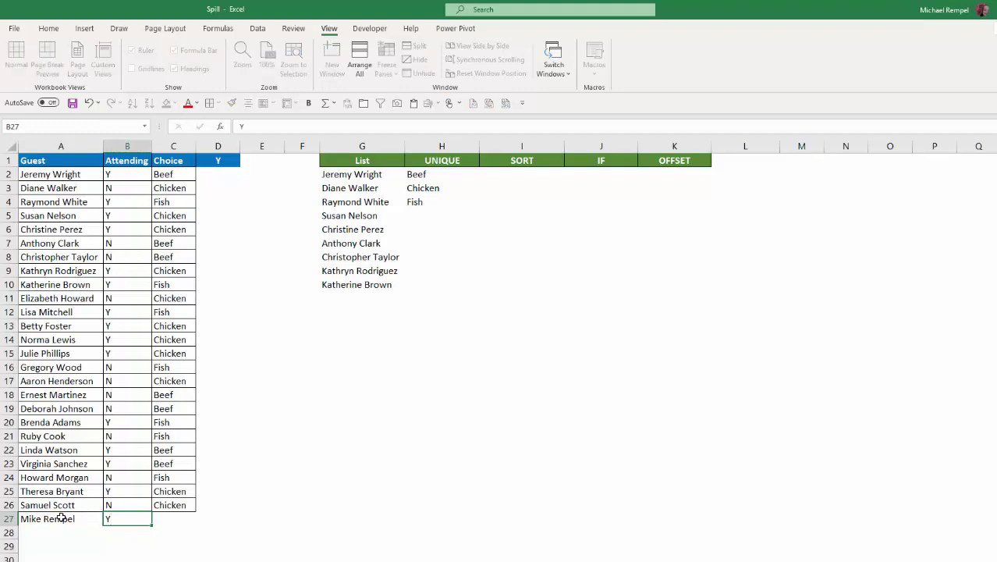
pyautogui.press('Tab')
pyautogui.write('Tuna')
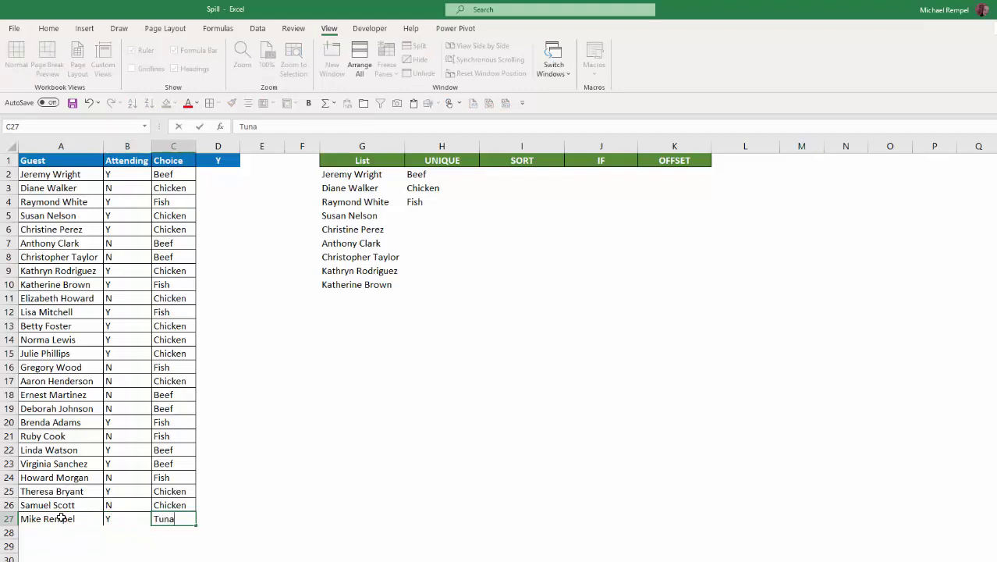
pyautogui.press('Return')
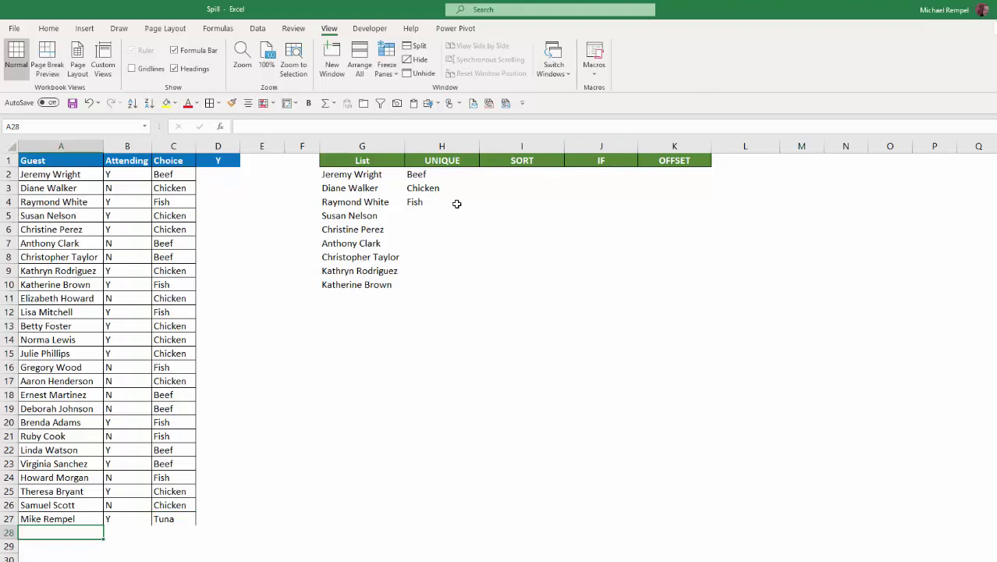
pyautogui.moveTo(51, 521); pyautogui.dragTo(164, 517)
# Step: Clear row 27 and convert the guest list into a table with headers
pyautogui.press('Delete')
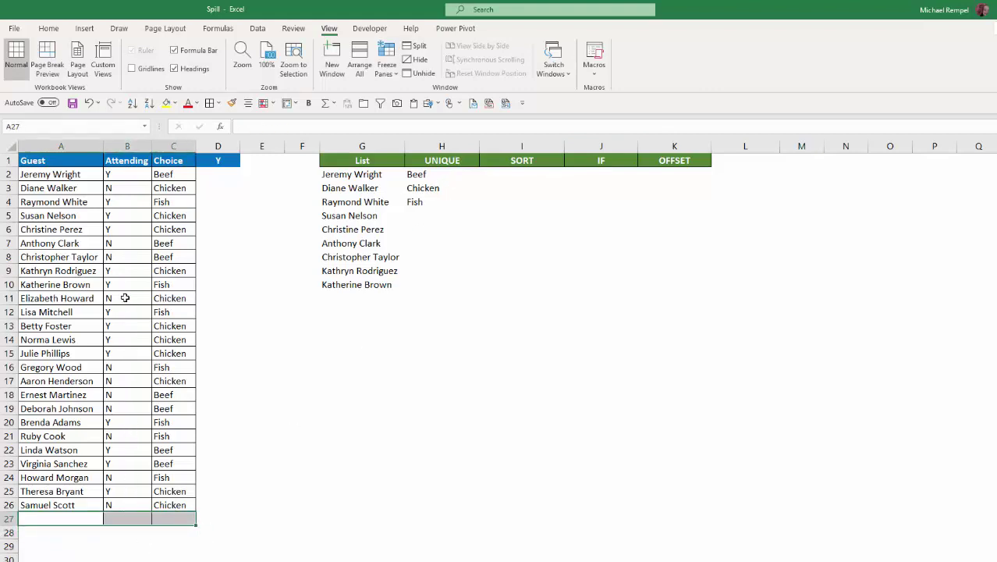
pyautogui.click(125, 298)
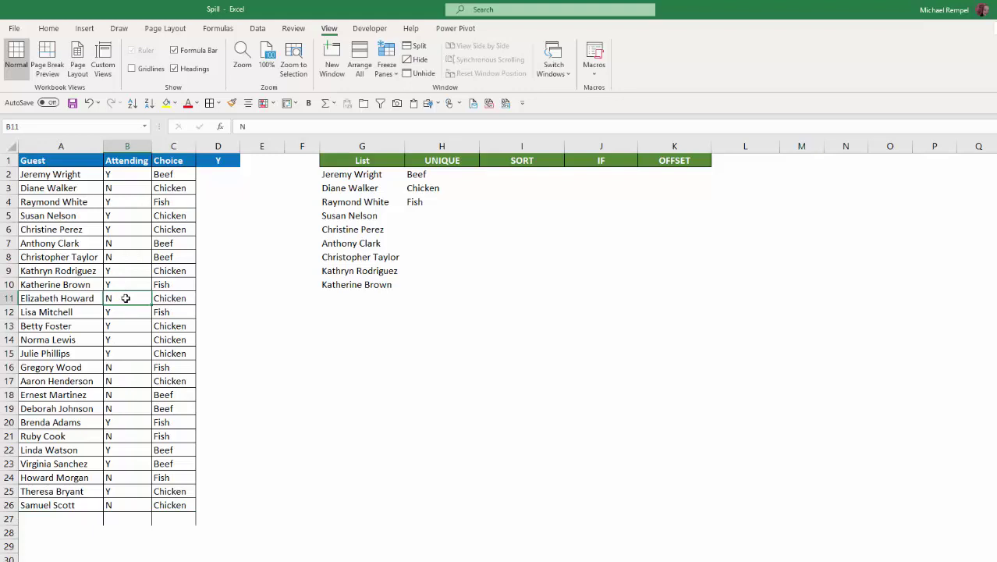
pyautogui.hotkey('ctrl', 't')
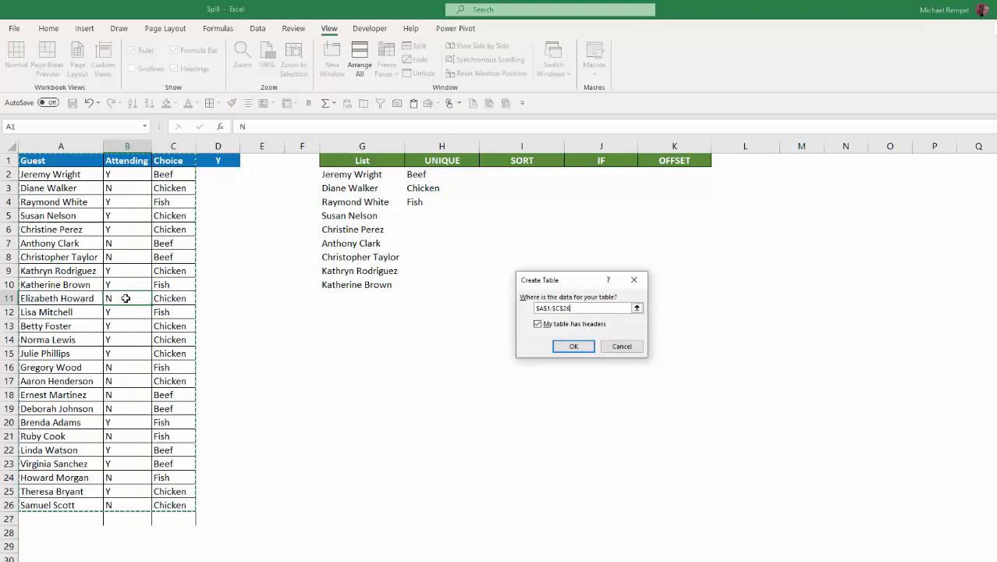
pyautogui.click(572, 347)
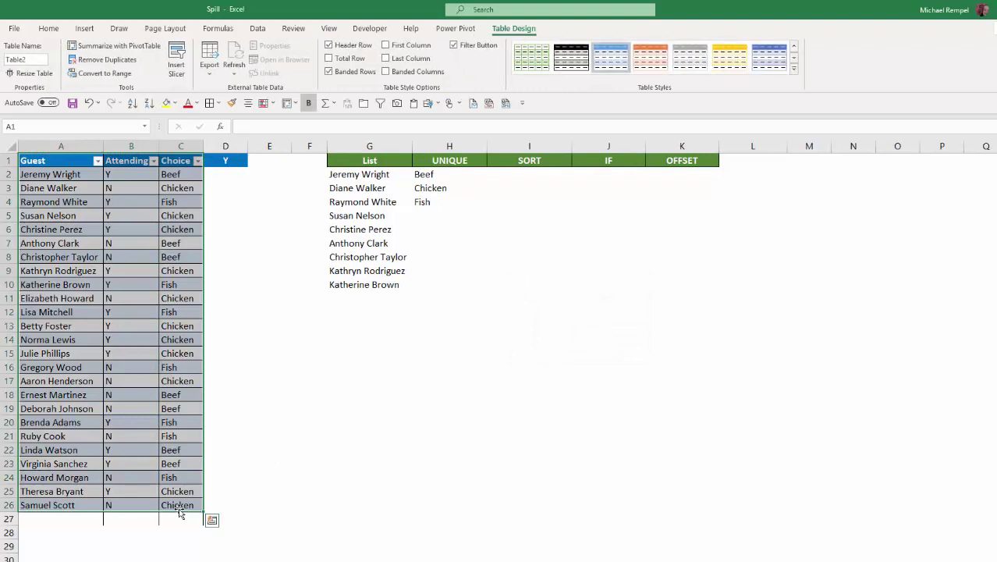
# Step: Re-add the guest's name, Y and Tuna as table row 27, so UNIQUE now includes Tuna
pyautogui.click(180, 506)
pyautogui.press('Tab')
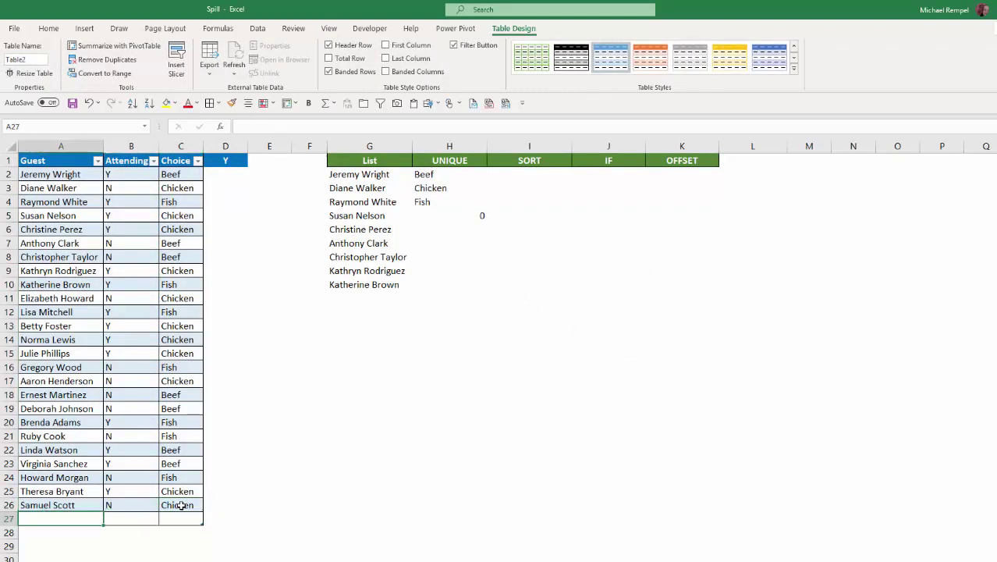
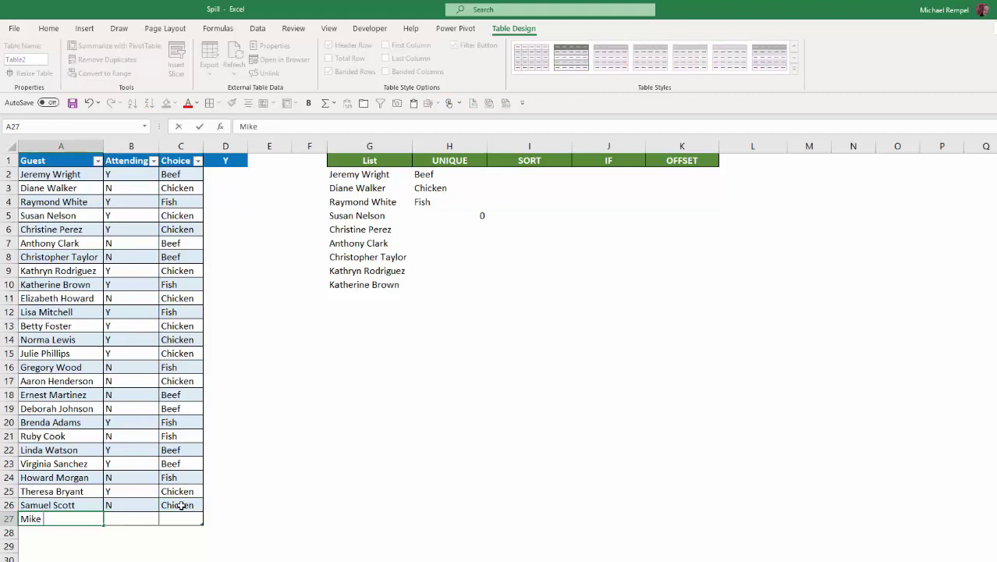
pyautogui.press('Tab')
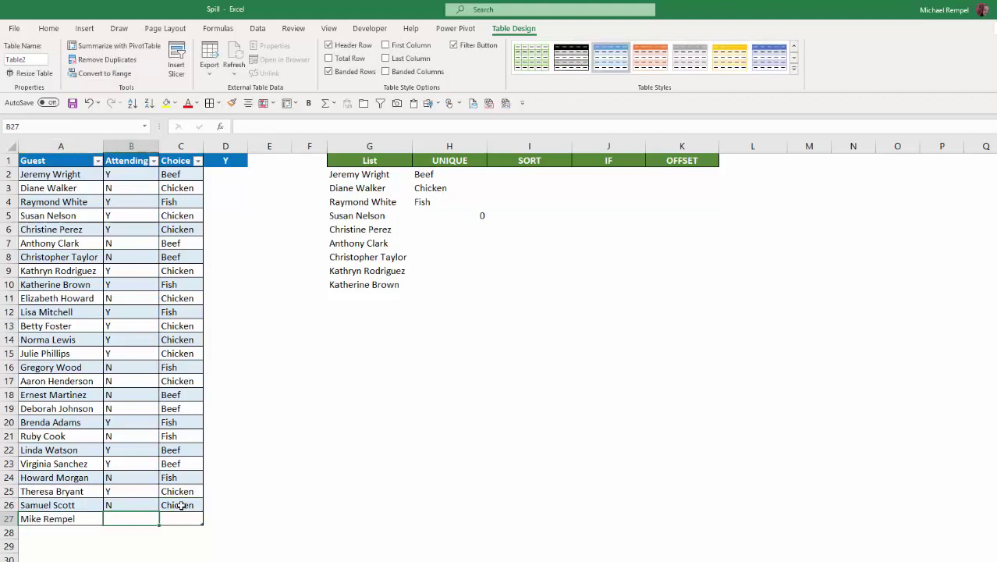
pyautogui.write('Y')
pyautogui.press('Tab')
pyautogui.write('Tun')
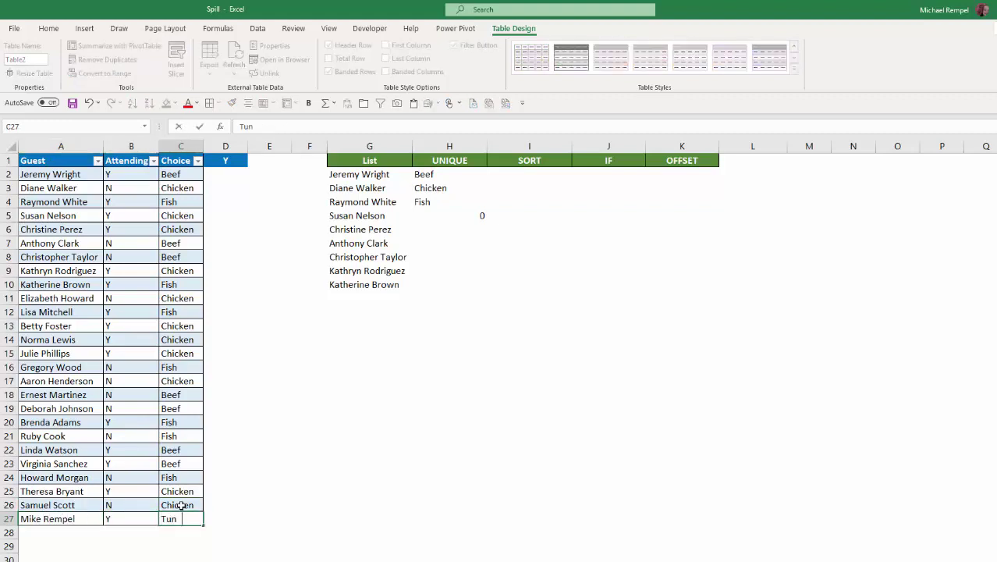
pyautogui.press('Return')
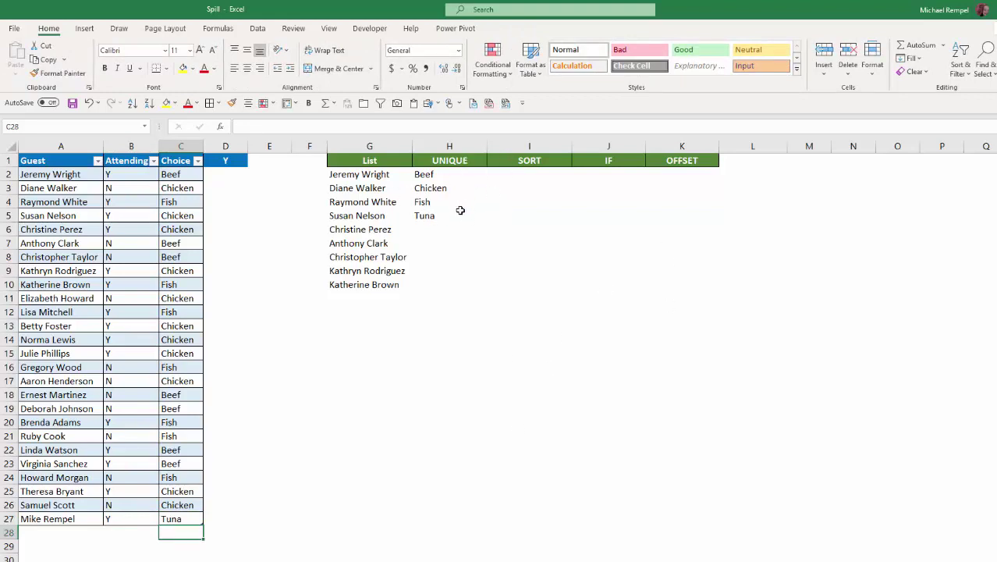
pyautogui.click(441, 175)
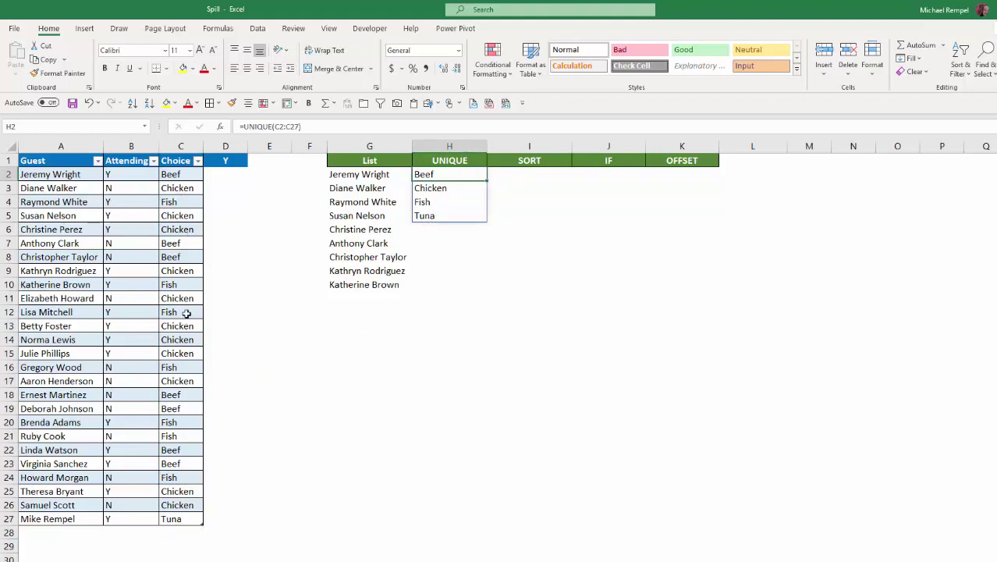
pyautogui.click(527, 173)
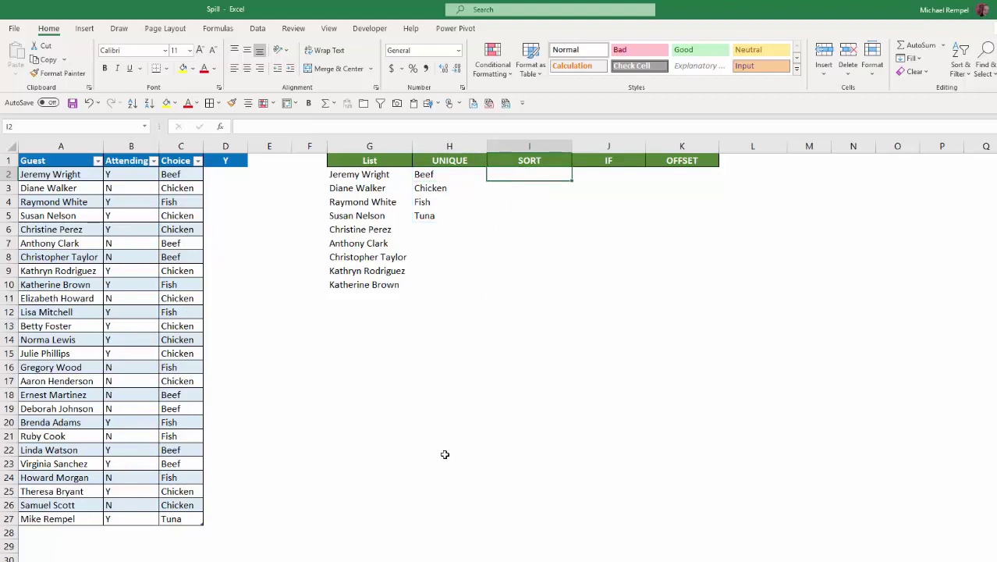
pyautogui.press('F2')
pyautogui.write('=sort')
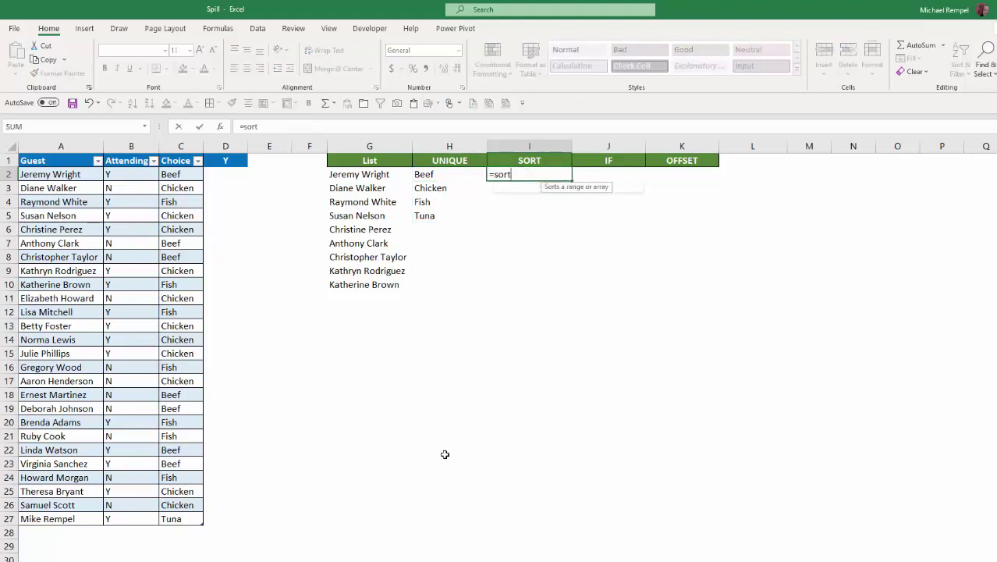
pyautogui.press('Tab')
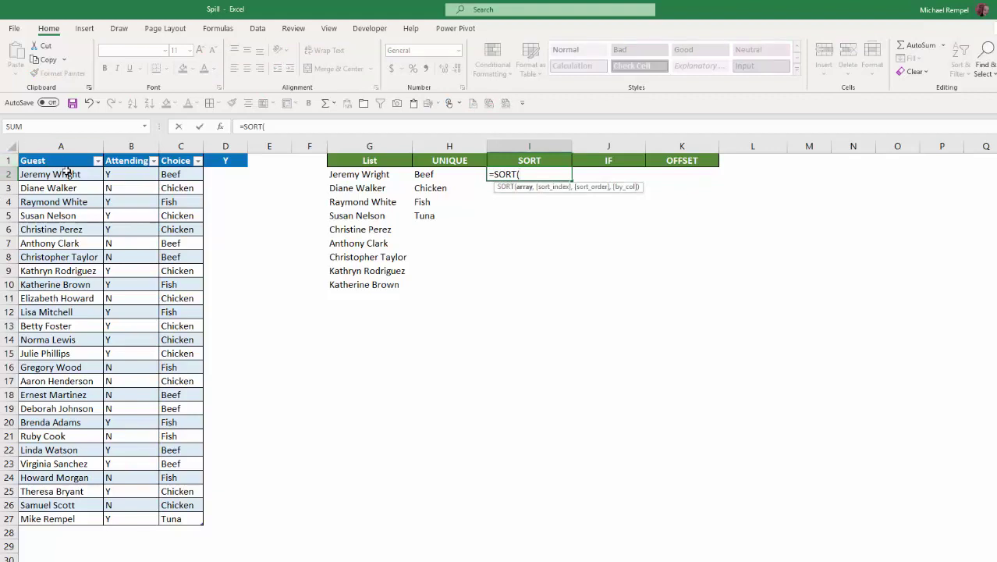
pyautogui.moveTo(67, 171); pyautogui.dragTo(55, 516)
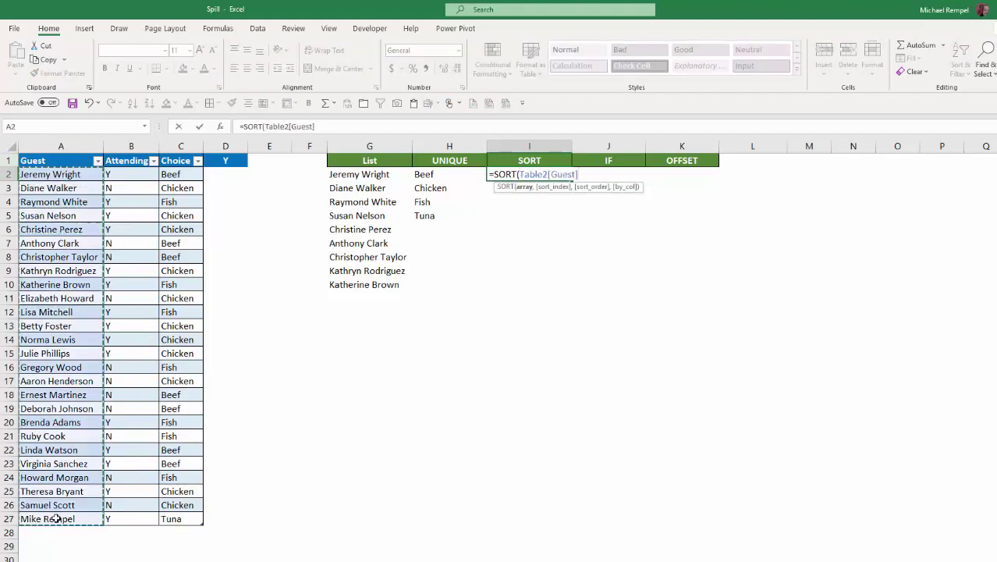
pyautogui.write(')')
pyautogui.press('Return')
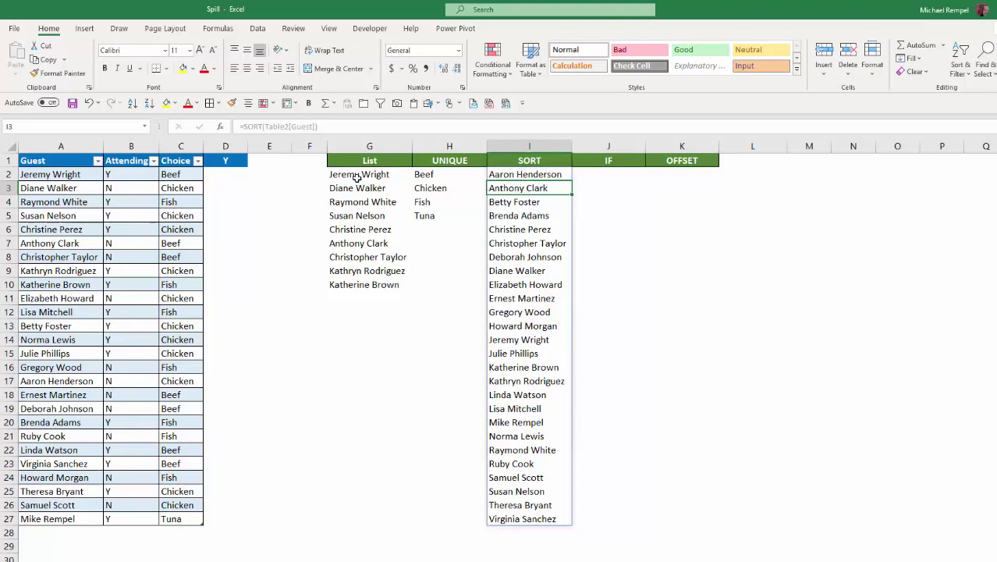
pyautogui.click(518, 339)
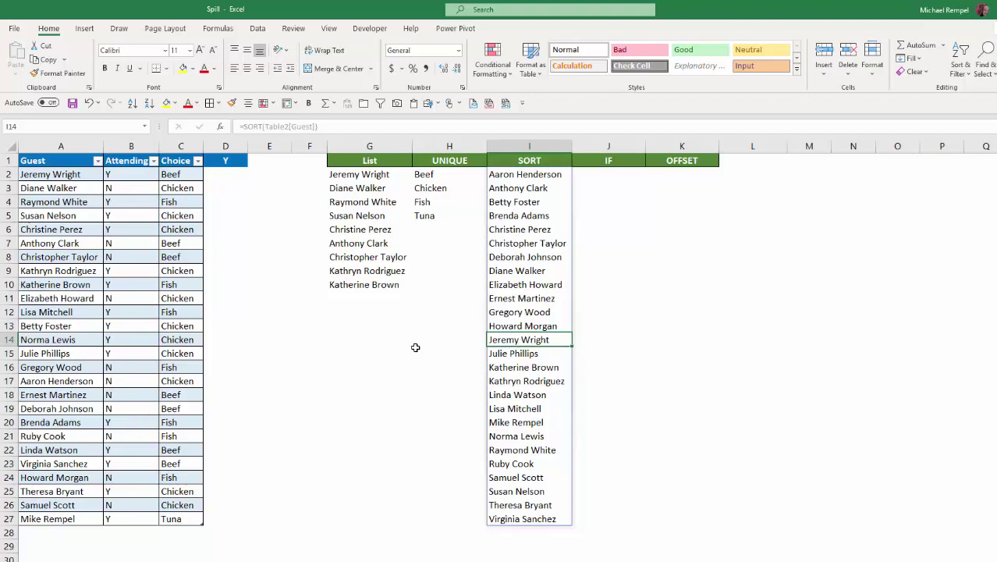
# Step: Undo the SORT formula and put 'hello' in I11 as a blocking entry
pyautogui.hotkey('ctrl', 'z')
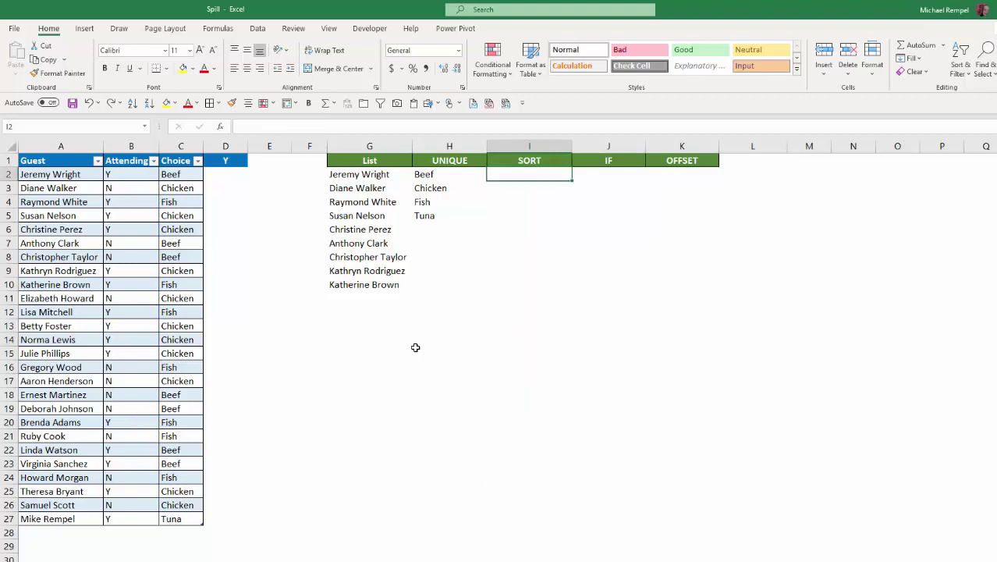
pyautogui.press('Down')
pyautogui.press('Down')
pyautogui.press('Down')
pyautogui.click(530, 297)
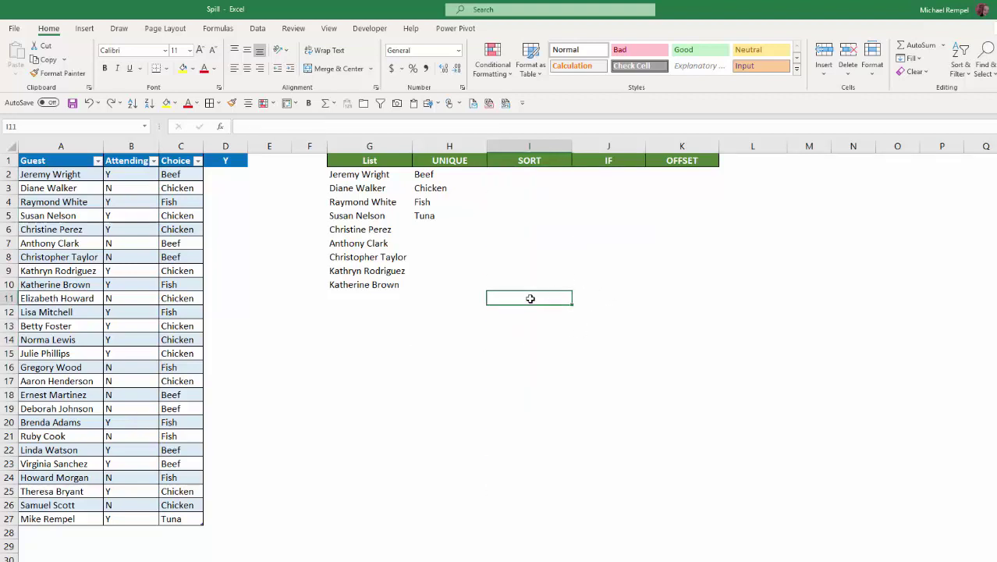
pyautogui.write('hell')
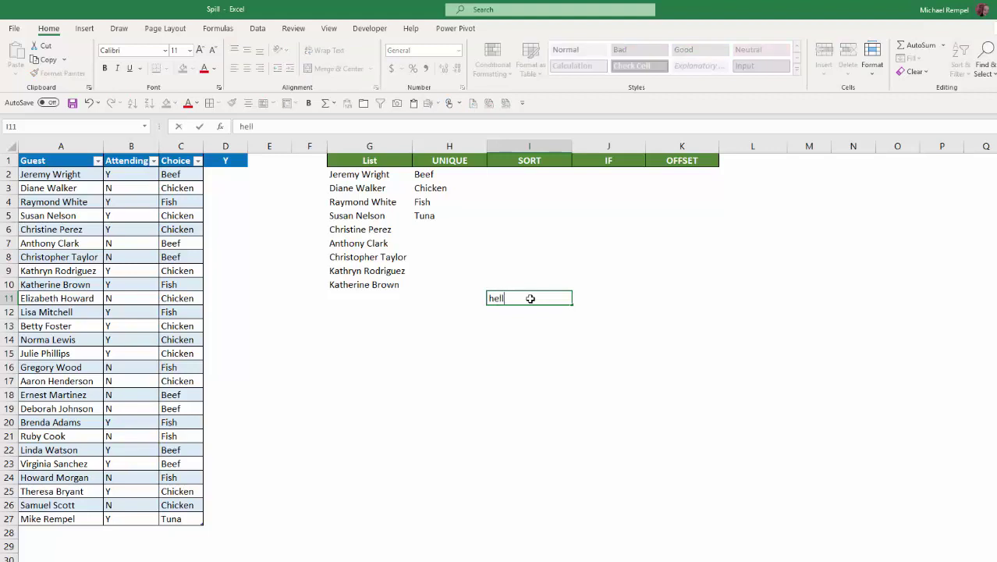
pyautogui.write('o')
pyautogui.press('Return')
# Step: Enter =SORT(Table2[Guest]) in I2, then delete the blocking 'hello' in I11
pyautogui.press('Up')
pyautogui.press('Up')
pyautogui.press('Up')
pyautogui.press('Up')
pyautogui.press('Up')
pyautogui.press('Up')
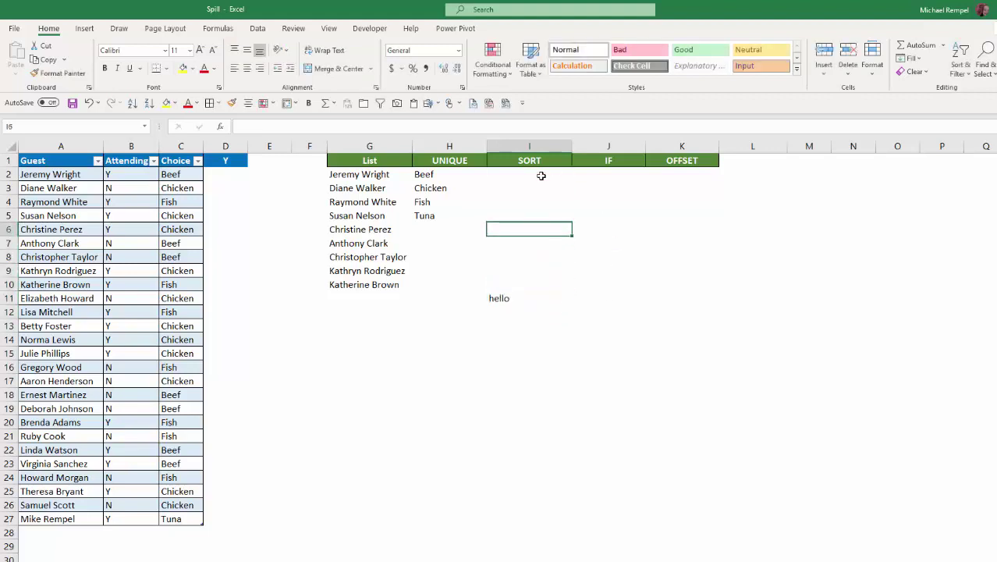
pyautogui.click(536, 170)
pyautogui.write('=')
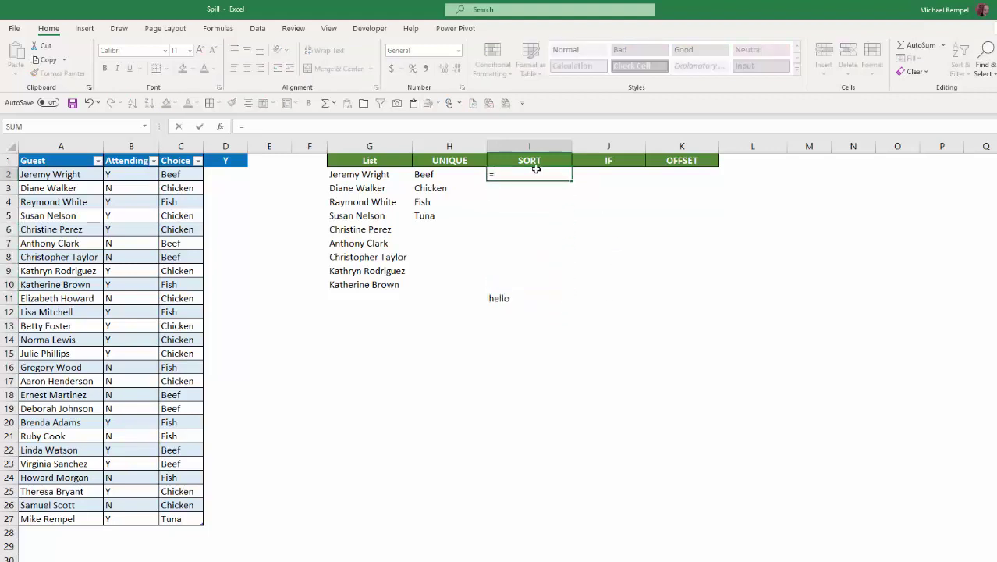
pyautogui.write('SORT(')
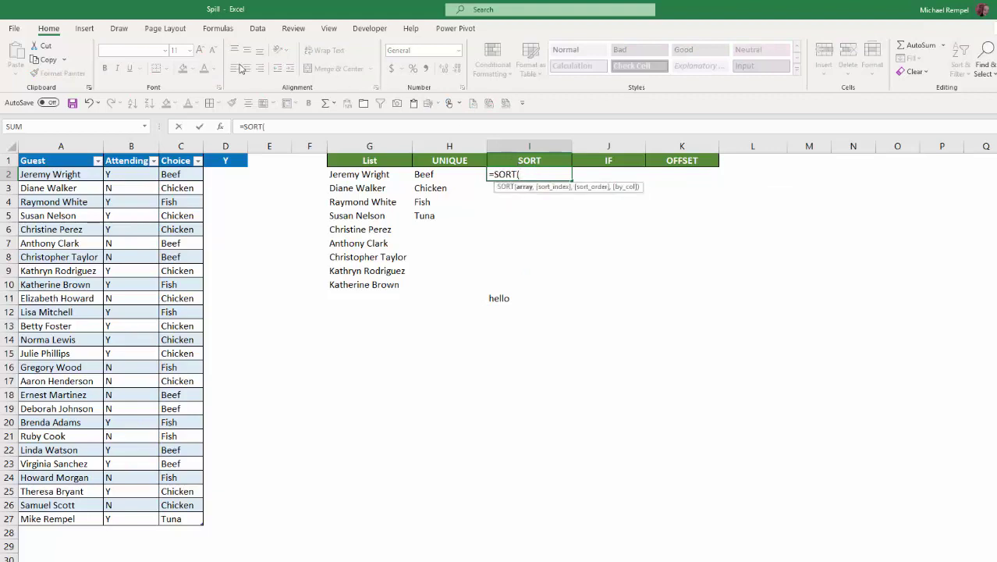
pyautogui.moveTo(74, 175); pyautogui.dragTo(56, 520)
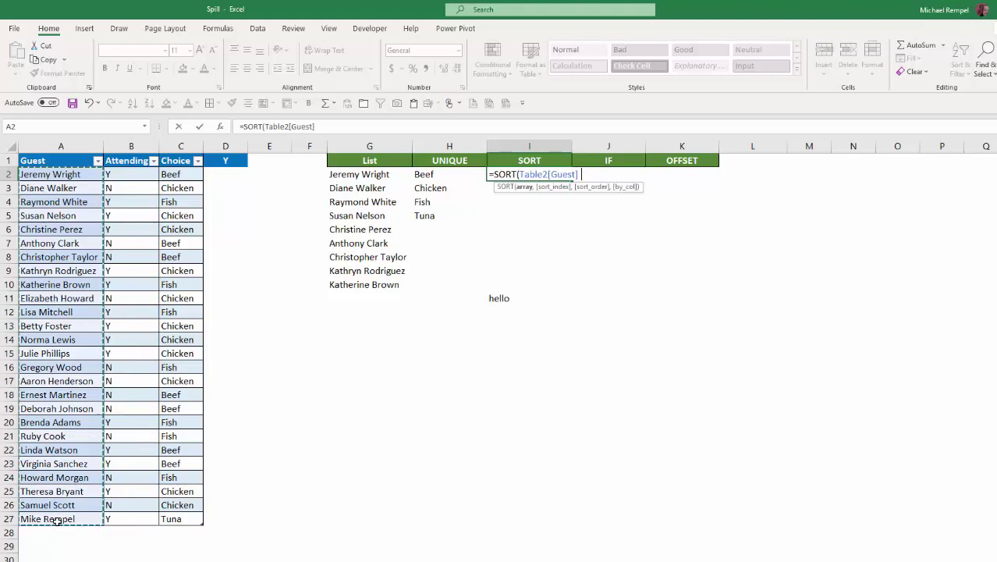
pyautogui.write(')')
pyautogui.press('Return')
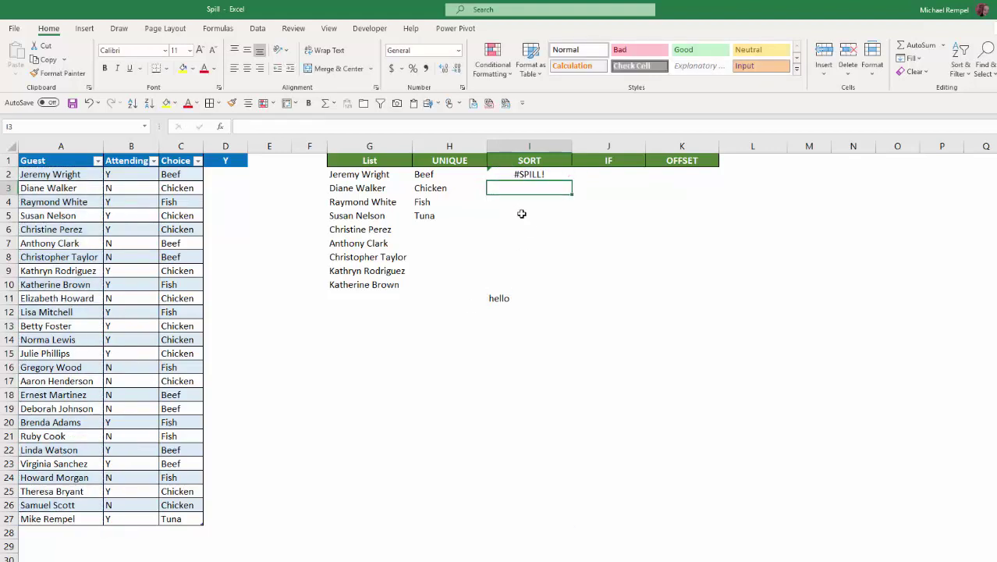
pyautogui.press('Up')
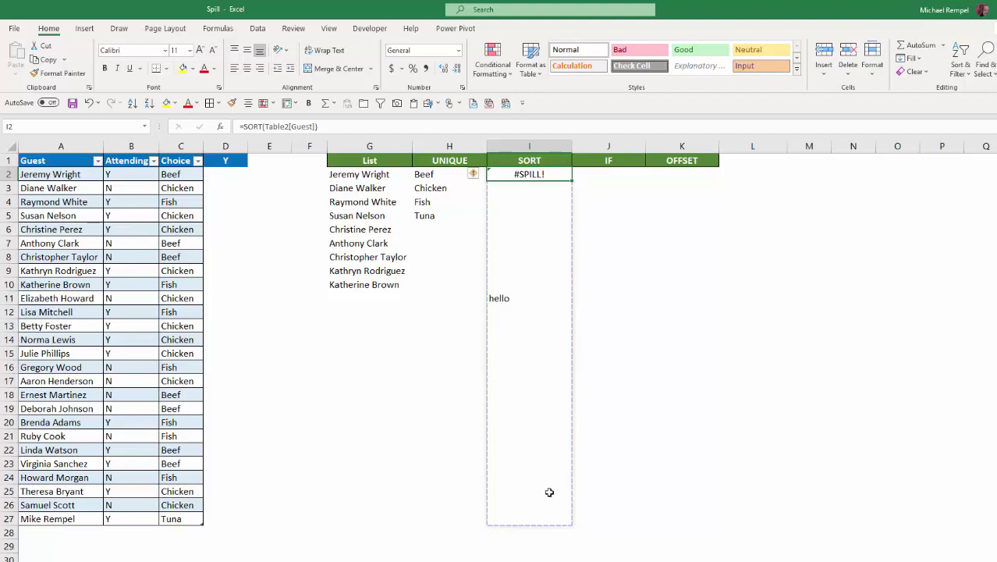
pyautogui.click(518, 297)
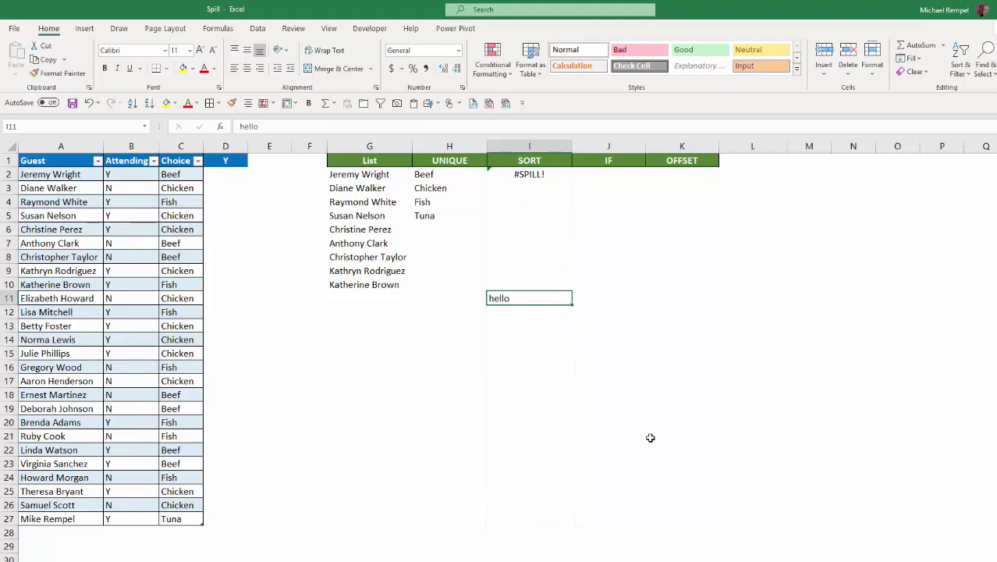
pyautogui.press('Delete')
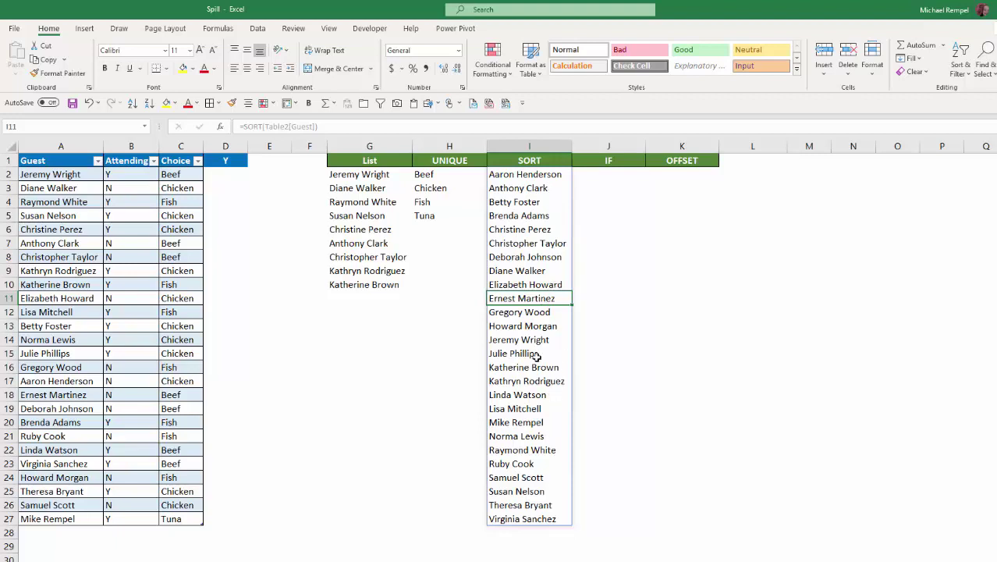
# Step: Enter =IF(Table2[Attending]="Y","yes","") in J2 to spill yes for attending guests
pyautogui.click(613, 173)
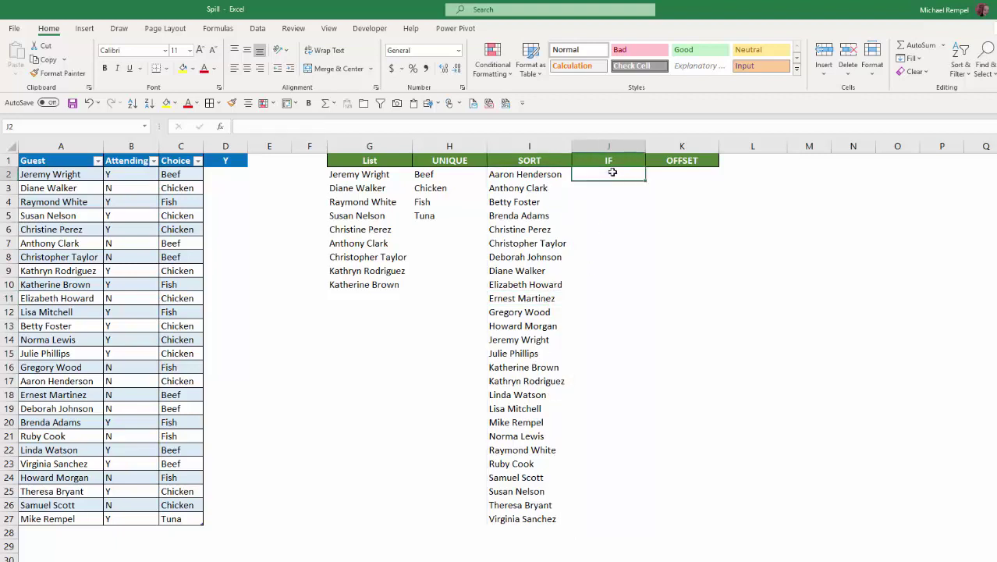
pyautogui.write('=IF(')
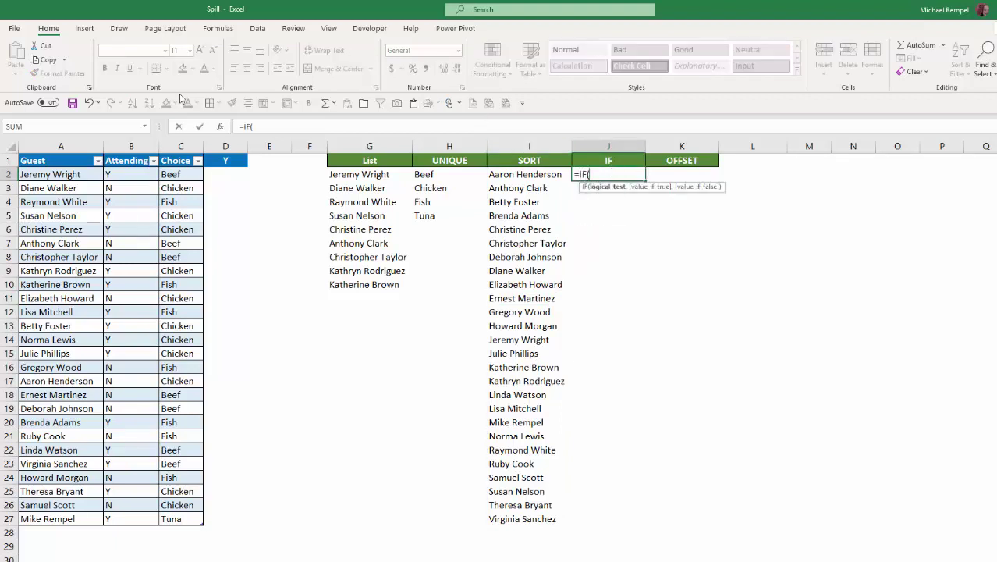
pyautogui.moveTo(130, 171); pyautogui.dragTo(121, 514)
pyautogui.write('=')
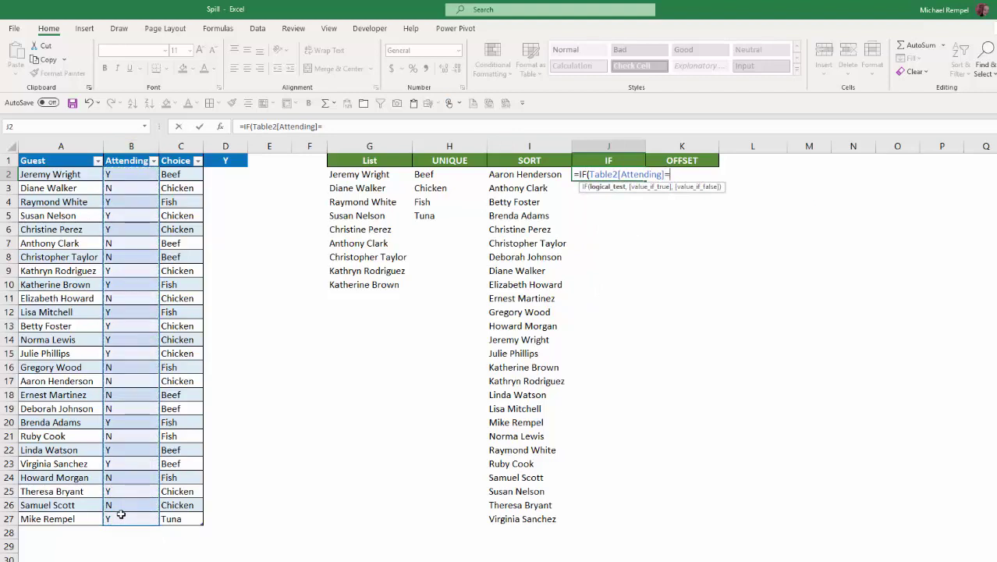
pyautogui.write('"Y","yes')
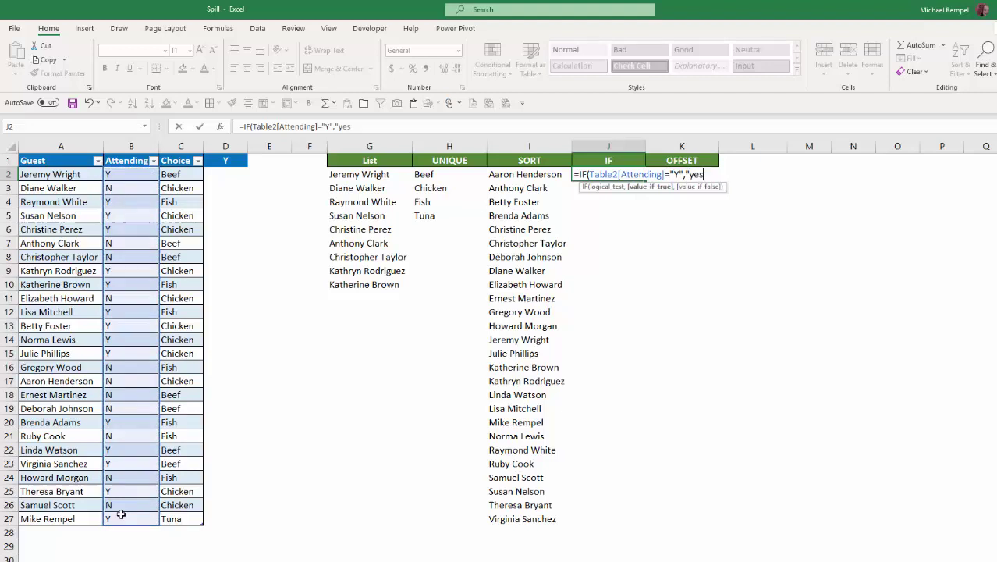
pyautogui.write('",')
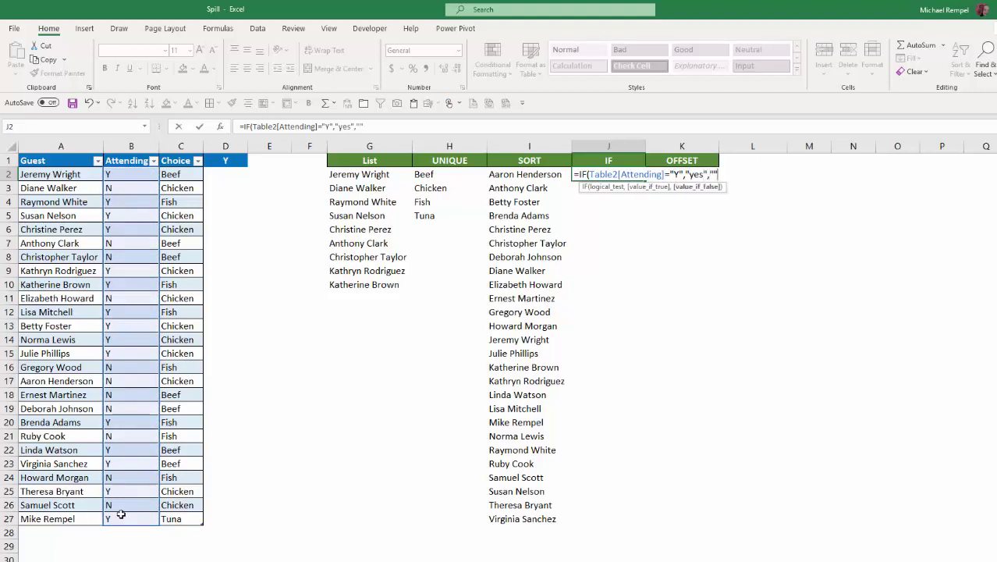
pyautogui.write('"")')
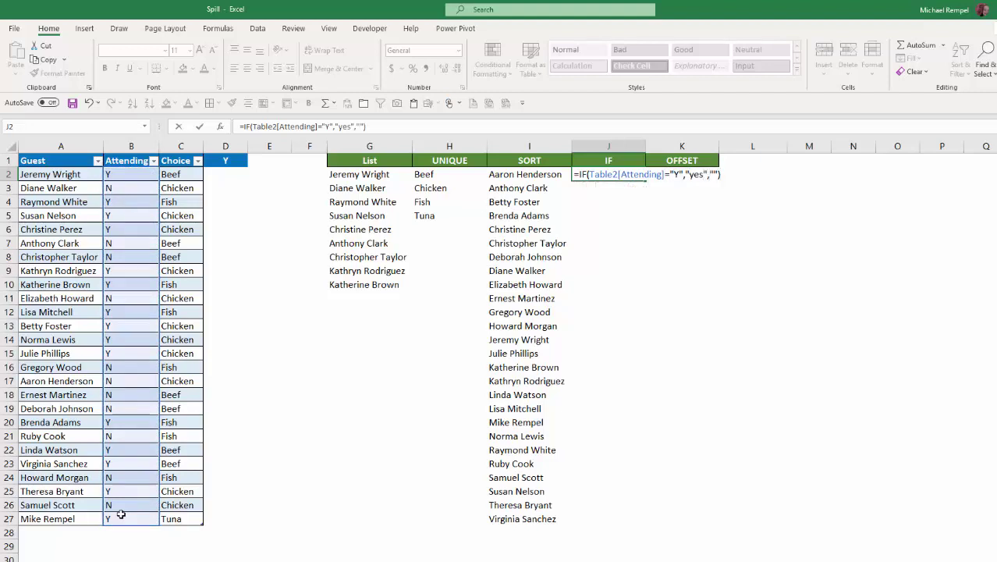
pyautogui.press('Return')
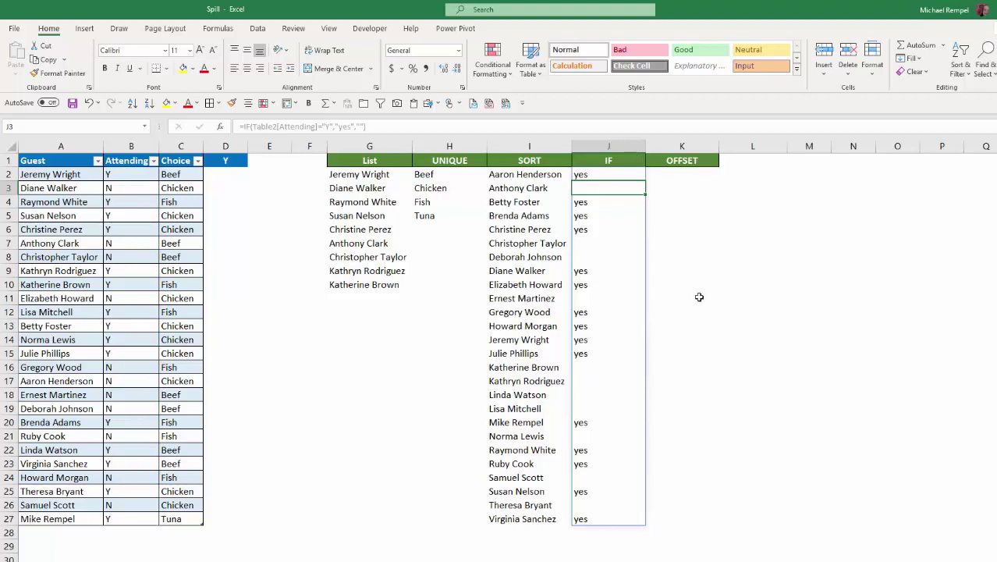
# Step: Enter =OFFSET(Table2[[#Headers],[Guest]],0,0,5,1) in K2 to spill the header and four names
pyautogui.click(684, 176)
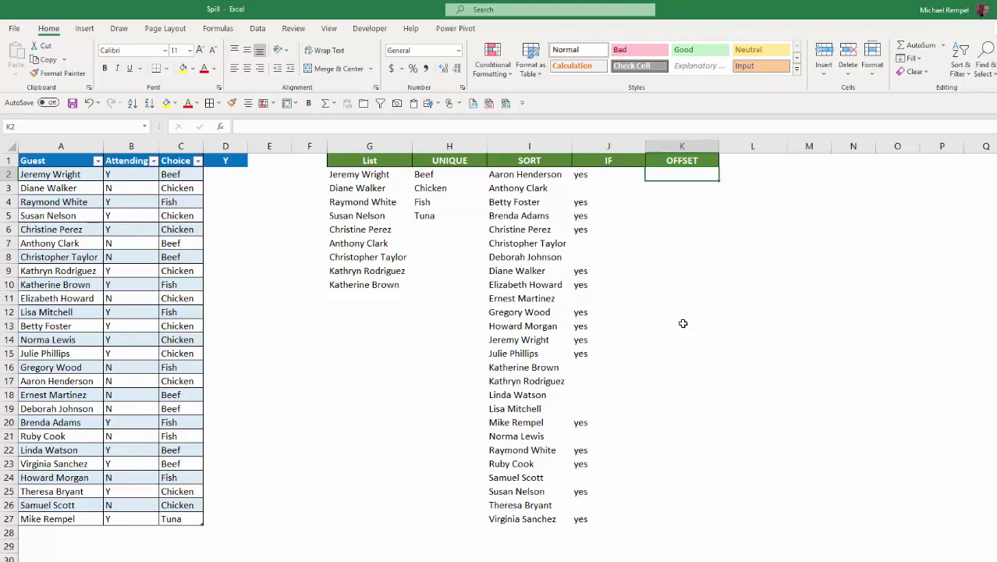
pyautogui.write('=off')
pyautogui.press('Tab')
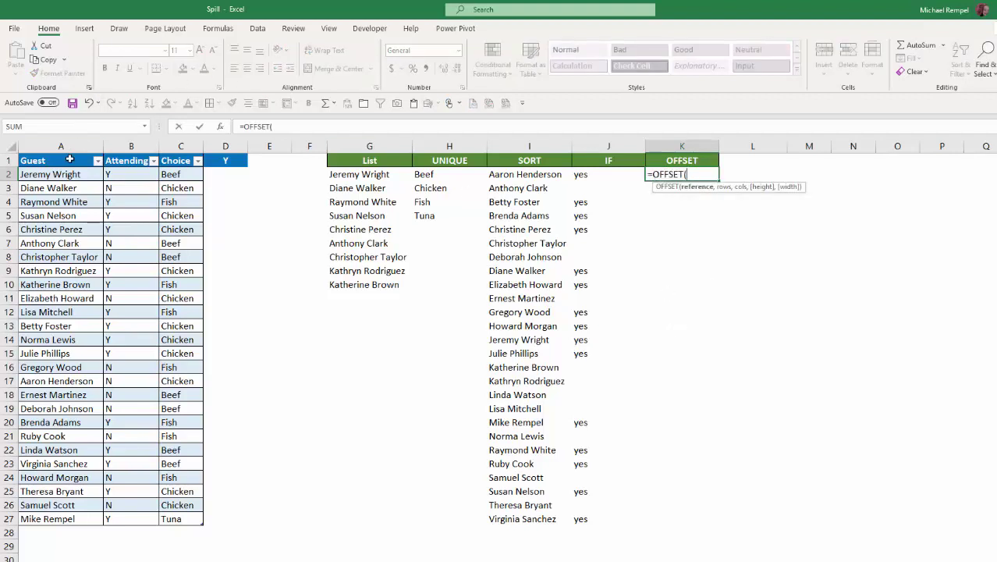
pyautogui.click(69, 160)
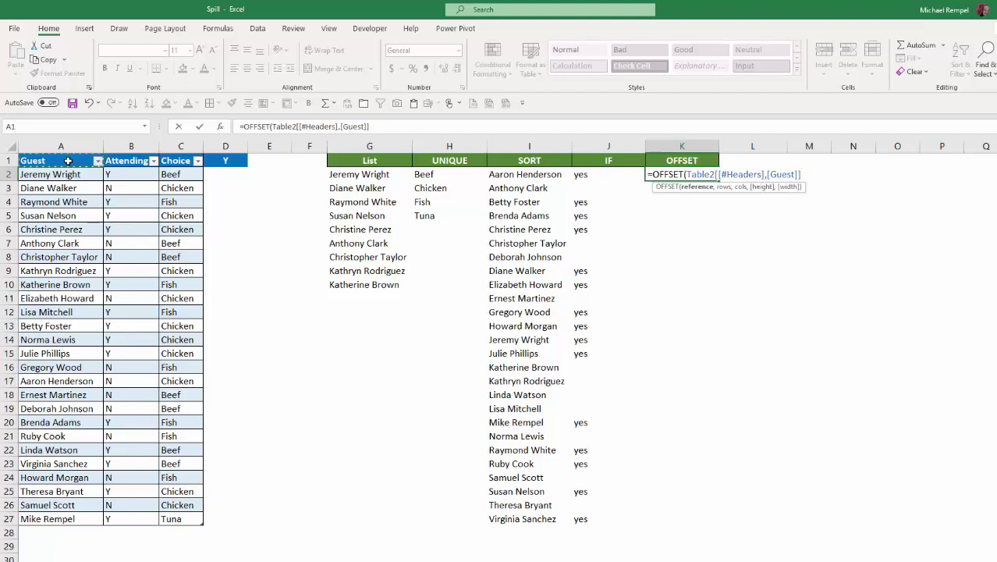
pyautogui.write(',')
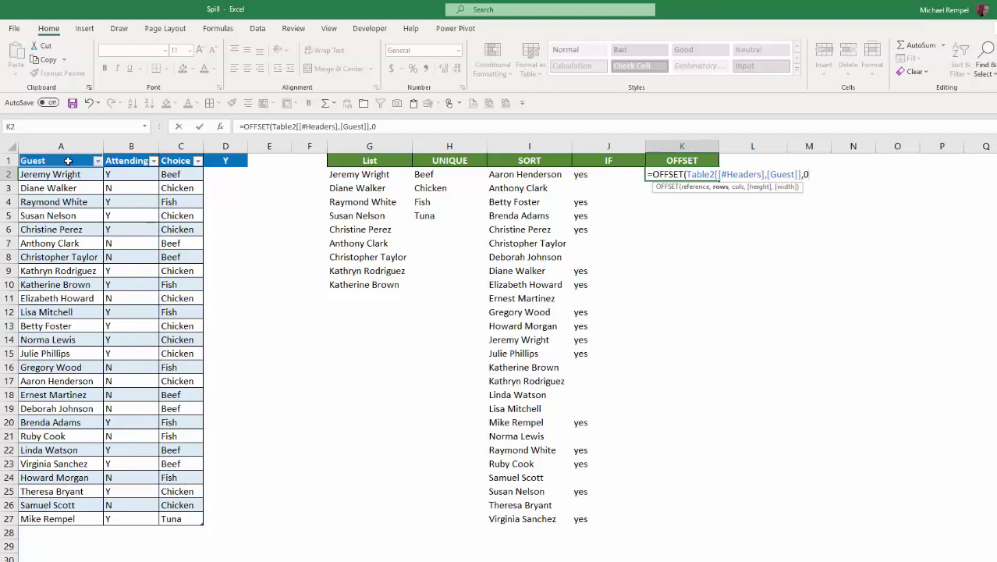
pyautogui.write('0,0,5,1)')
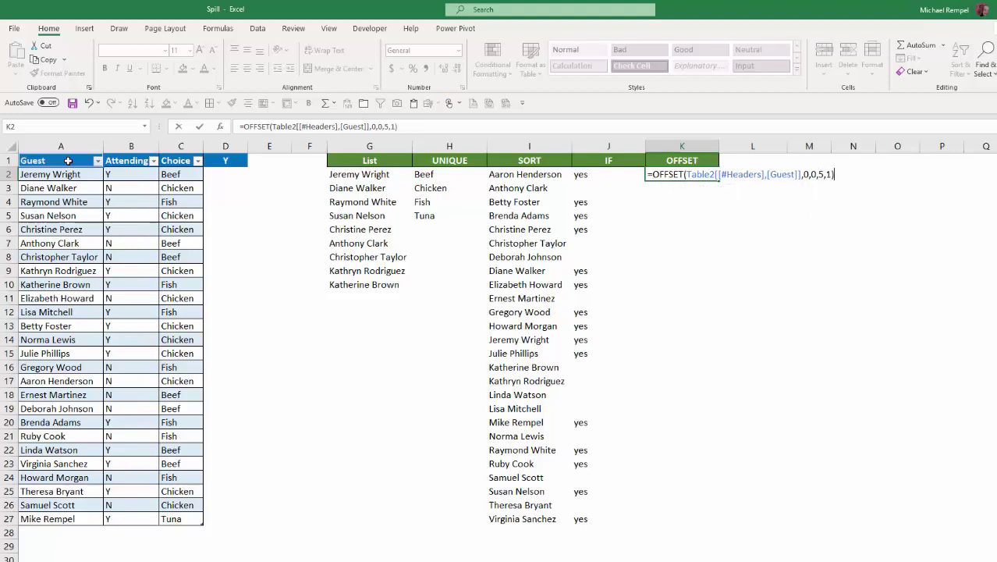
pyautogui.press('Return')
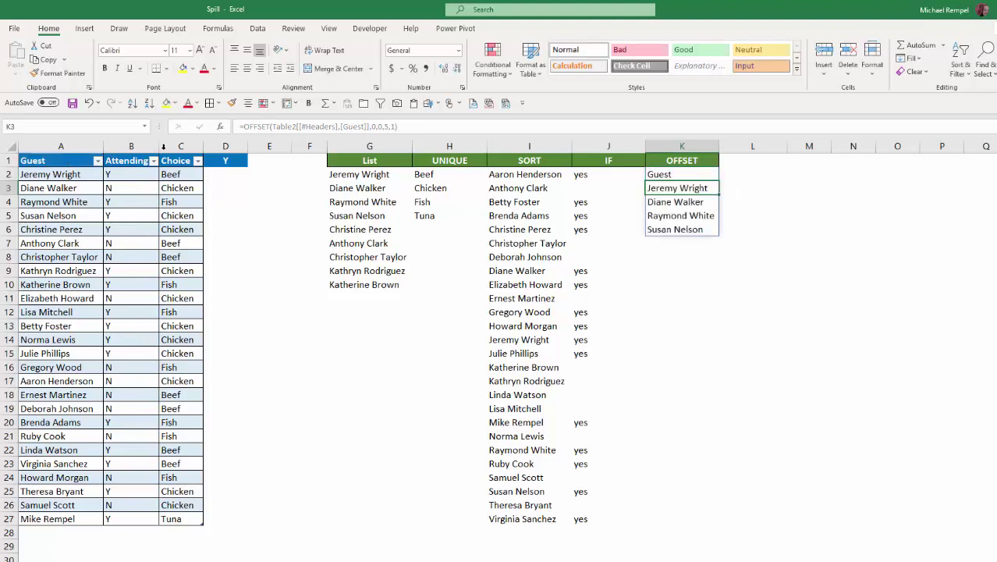
pyautogui.press('Up')
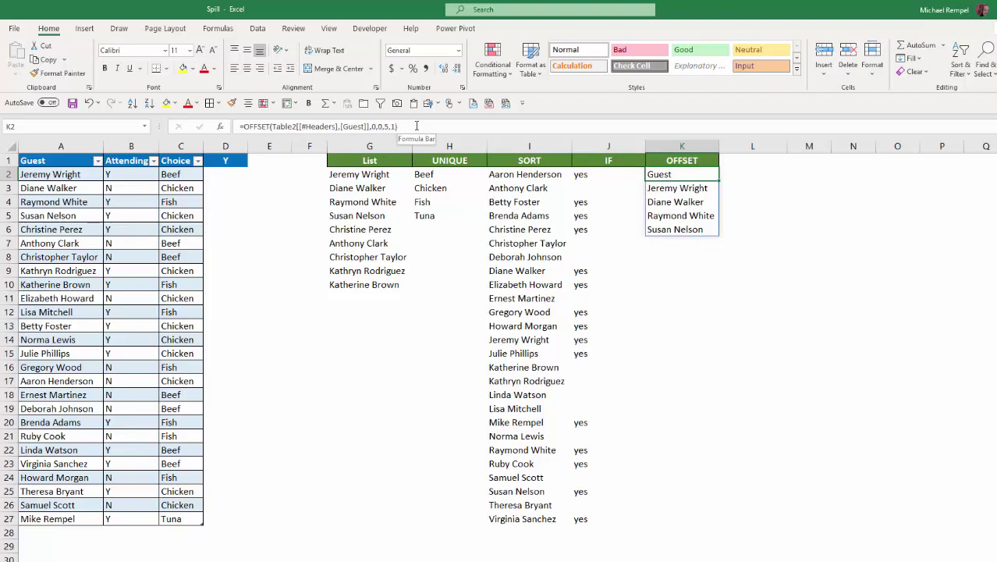
# Step: Change the K2 OFFSET formula's width argument from 1 to 3 columns
pyautogui.click(668, 201)
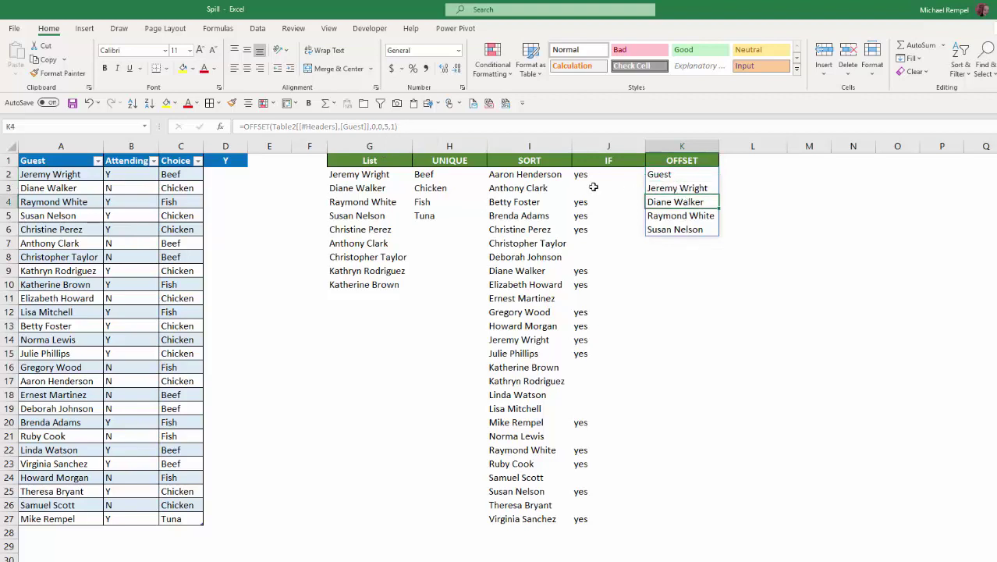
pyautogui.click(676, 179)
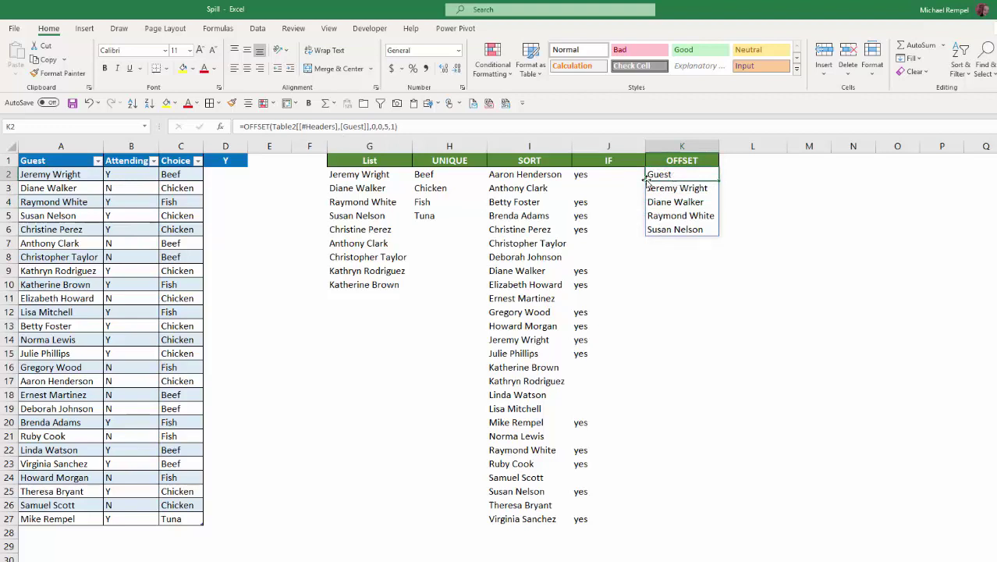
pyautogui.click(397, 126)
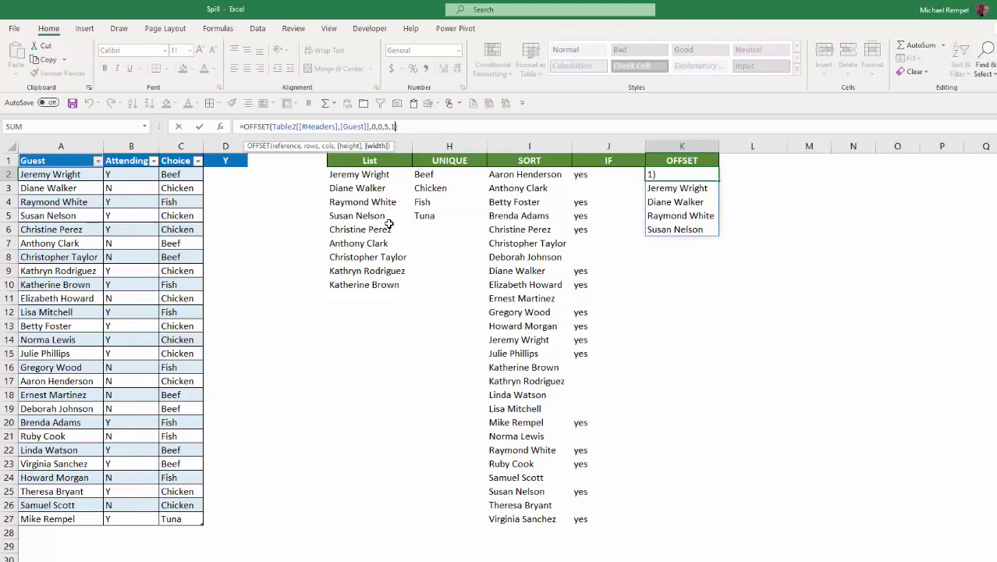
pyautogui.press('BackSpace')
pyautogui.write('3')
pyautogui.press('Return')
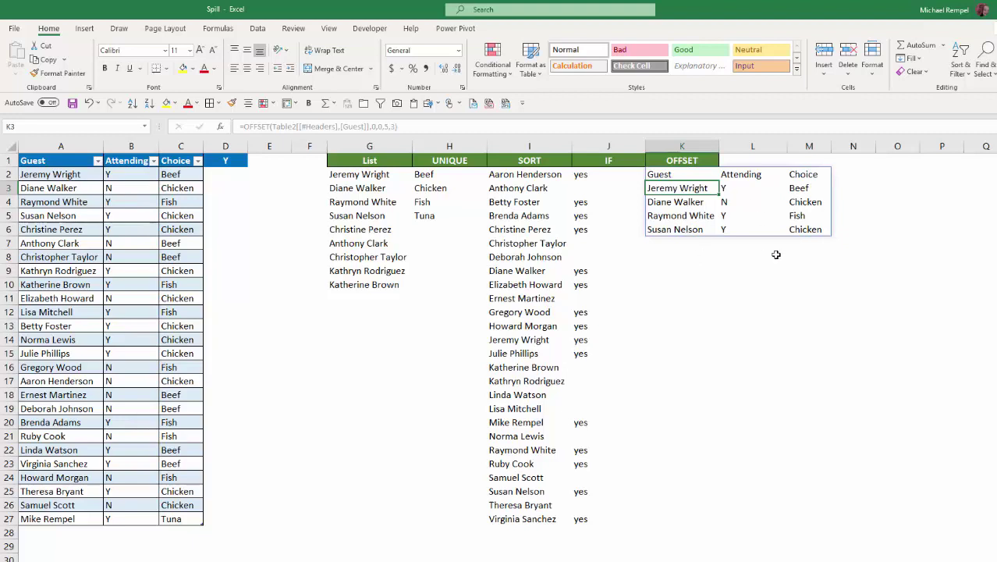
# Step: Change the OFFSET height from 5 to 7 rows, giving =OFFSET(...,0,0,7,3)
pyautogui.click(671, 177)
pyautogui.click(388, 126)
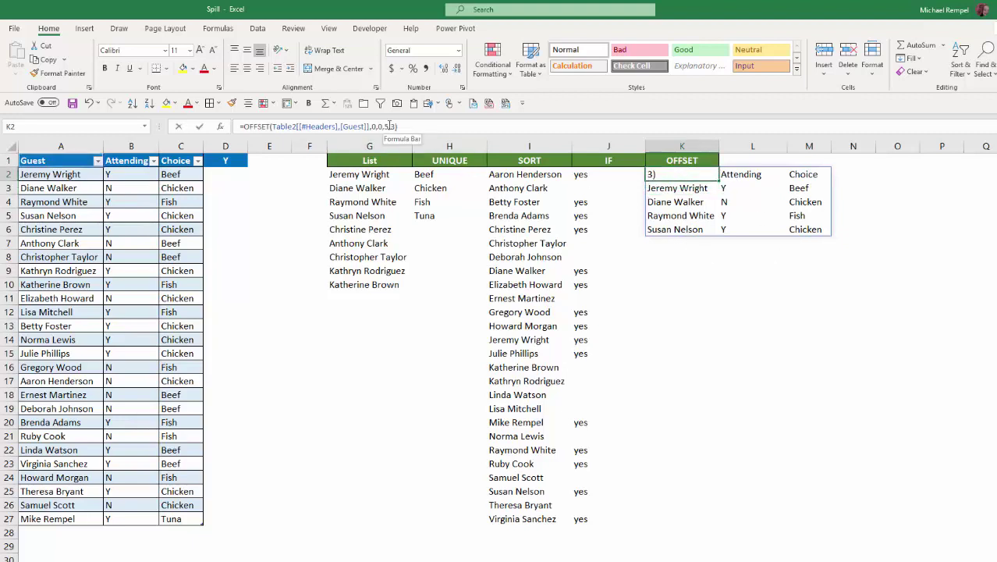
pyautogui.press('BackSpace')
pyautogui.write('7')
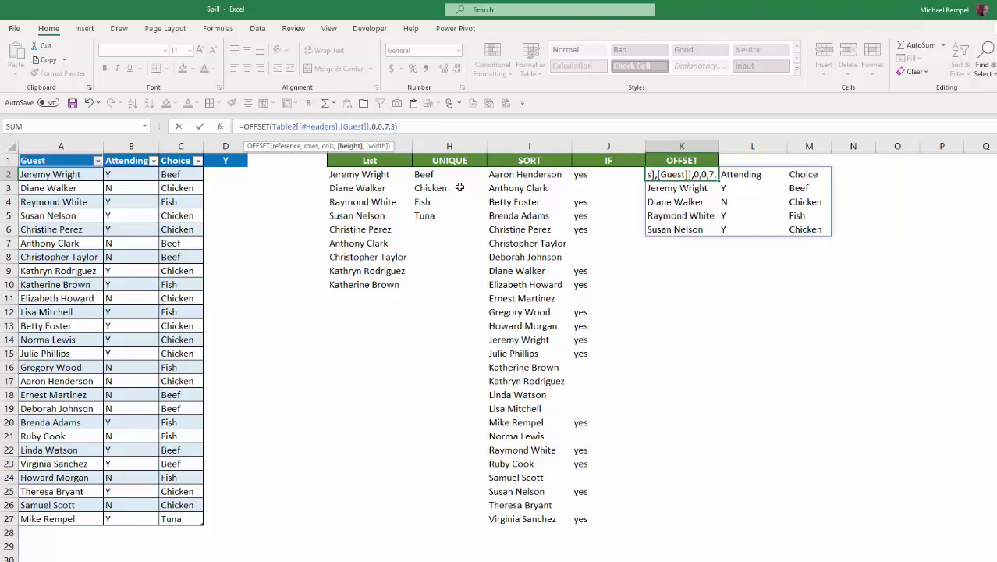
pyautogui.press('Return')
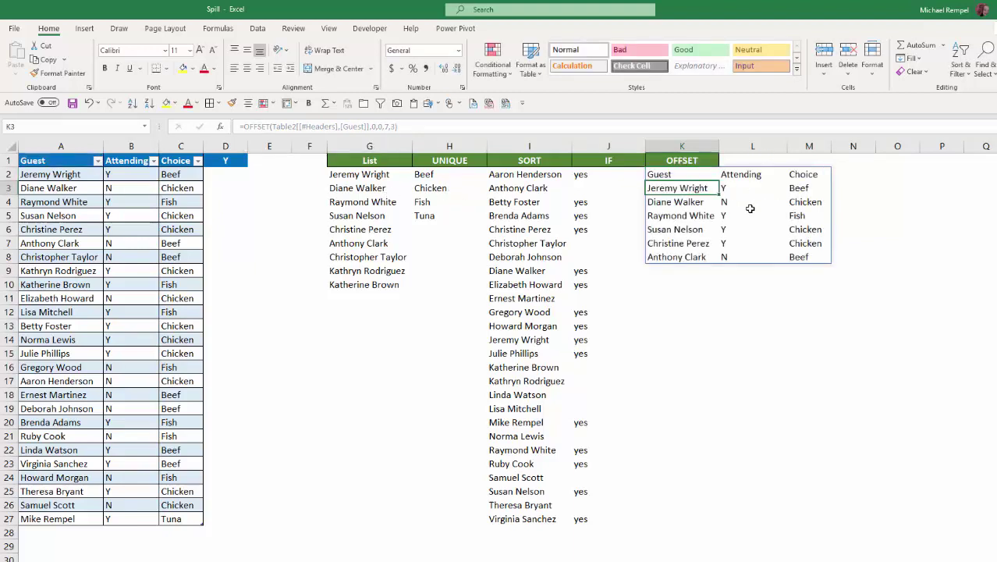